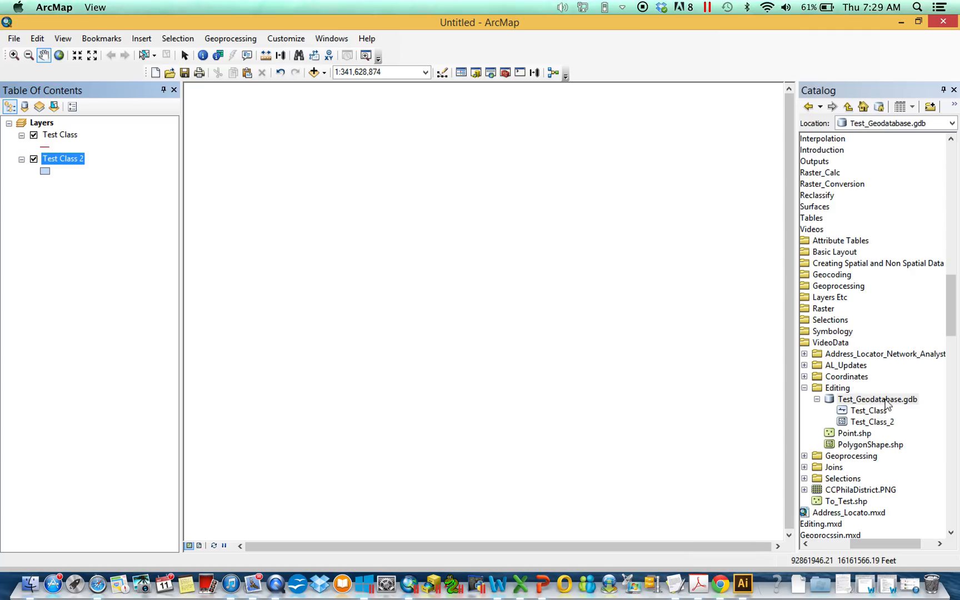
In the properties of Test_Geodatabase.gdb, add a domain named Year with the description "Year of Acquisition".
{"action": "right_click", "coordinate": [887, 405]}
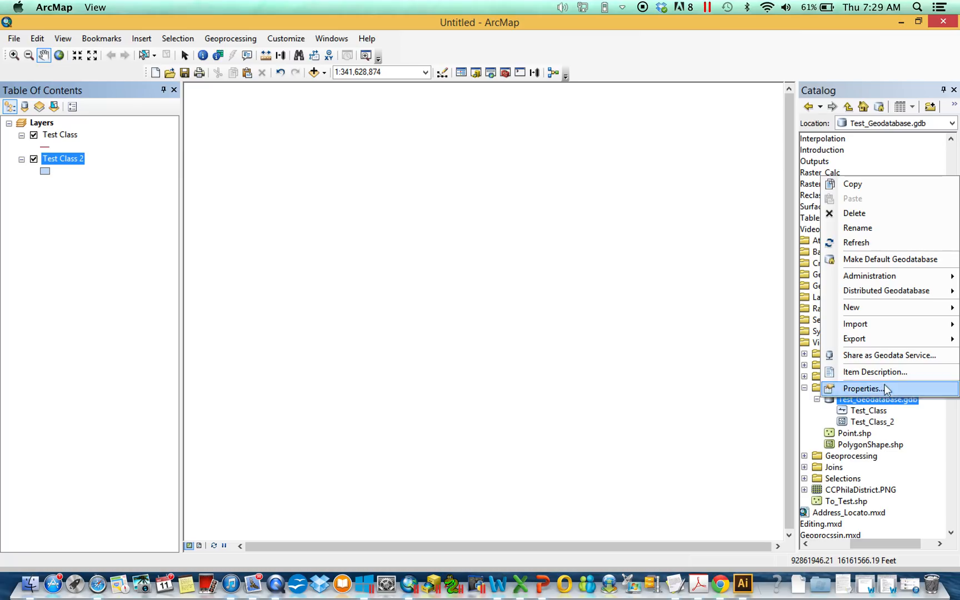
{"action": "left_click", "coordinate": [882, 389]}
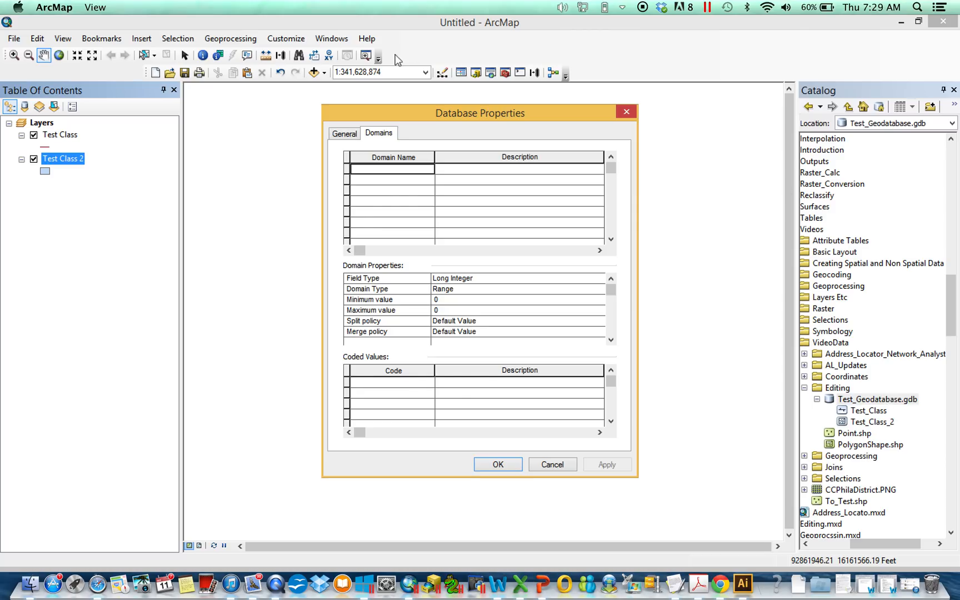
{"action": "left_click", "coordinate": [349, 137]}
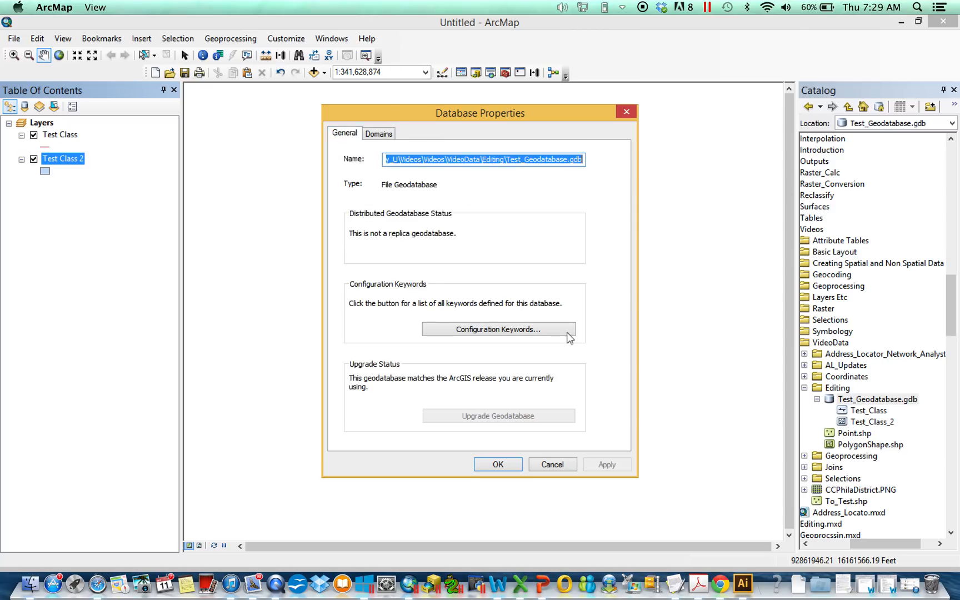
{"action": "left_click", "coordinate": [381, 135]}
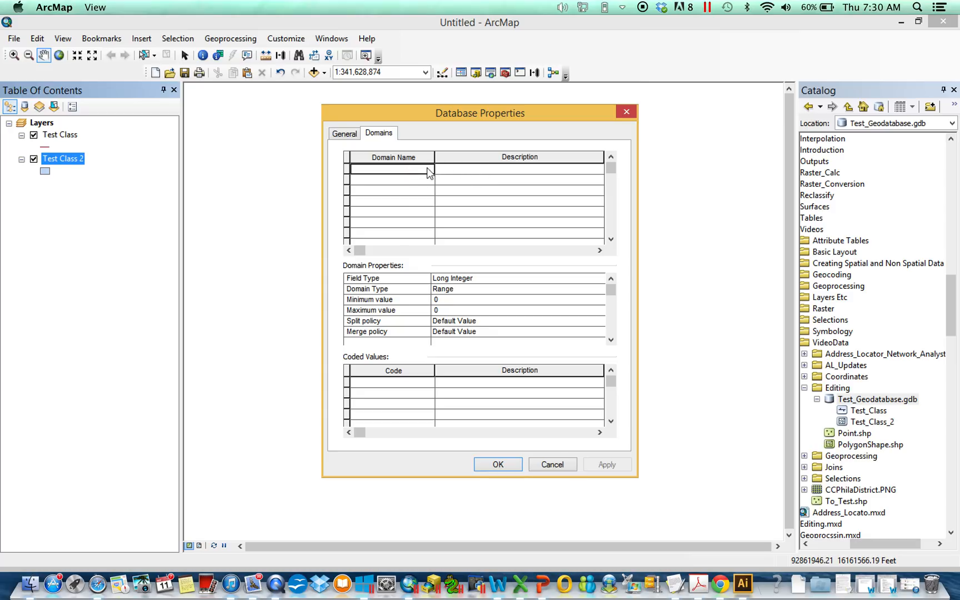
{"action": "type", "text": "Year"}
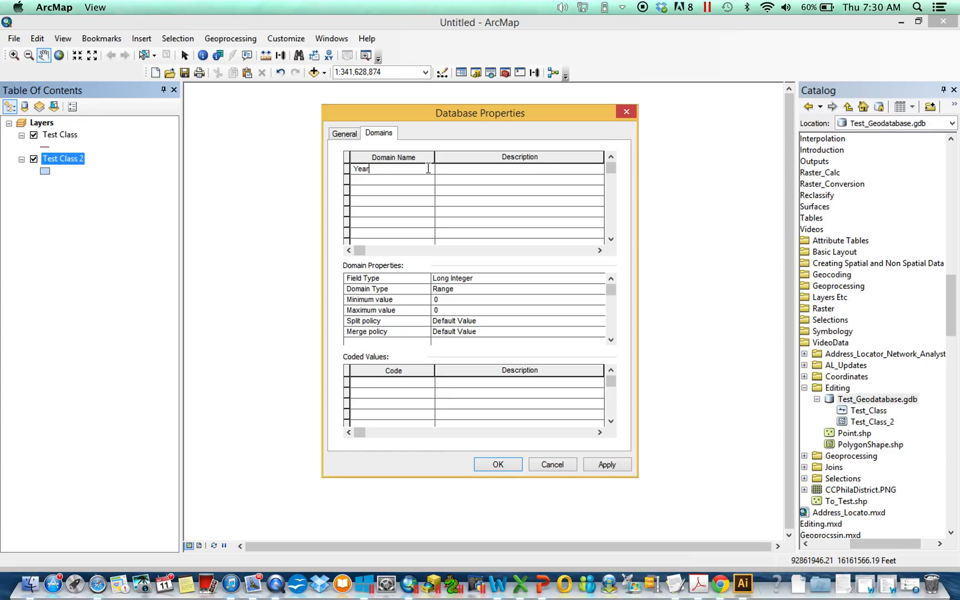
{"action": "key", "text": "Tab"}
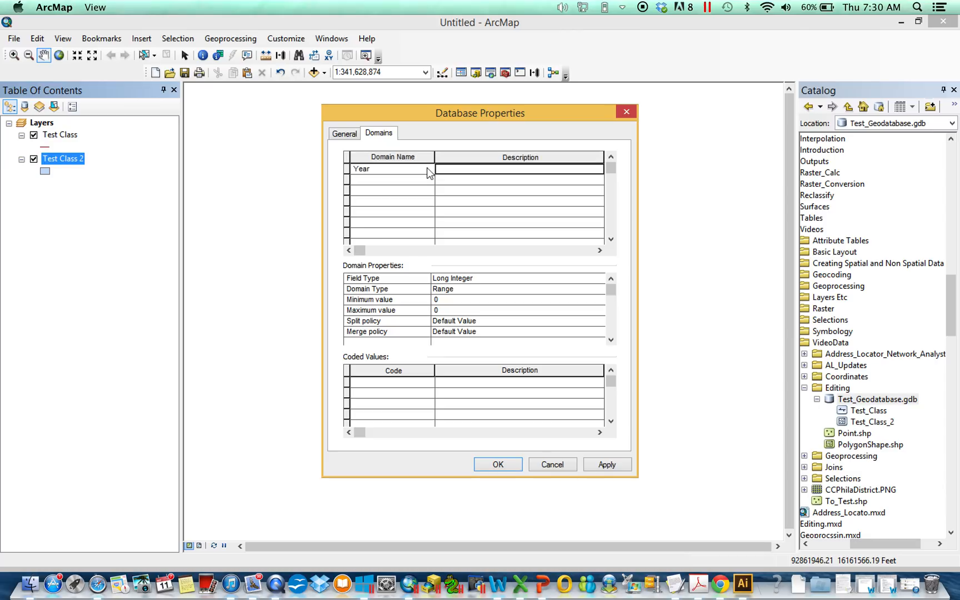
{"action": "type", "text": "Year of Ac"}
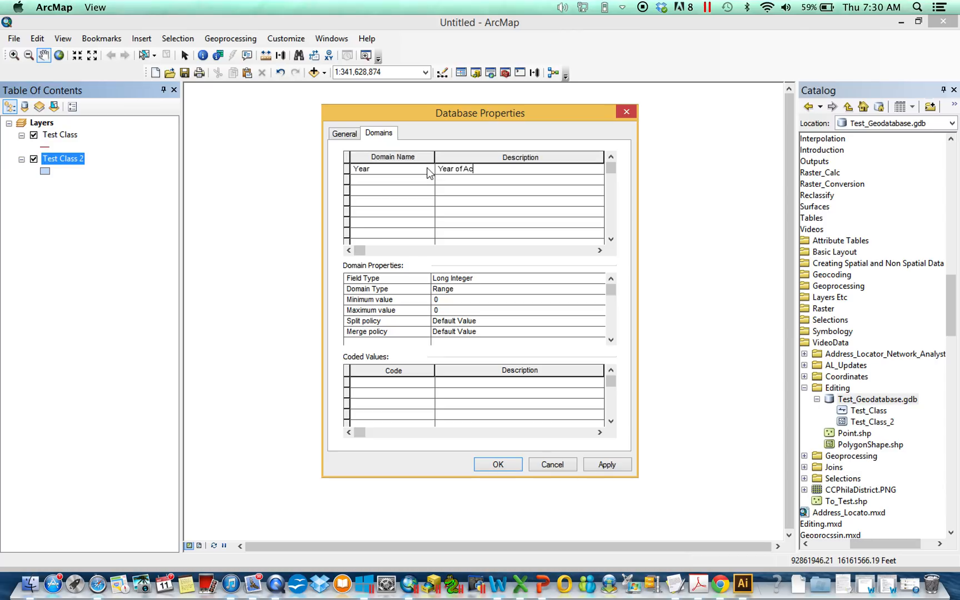
{"action": "type", "text": "quisition"}
Set the Year domain's range to a minimum value of 1950 and a maximum value of 1970.
{"action": "left_click", "coordinate": [459, 302]}
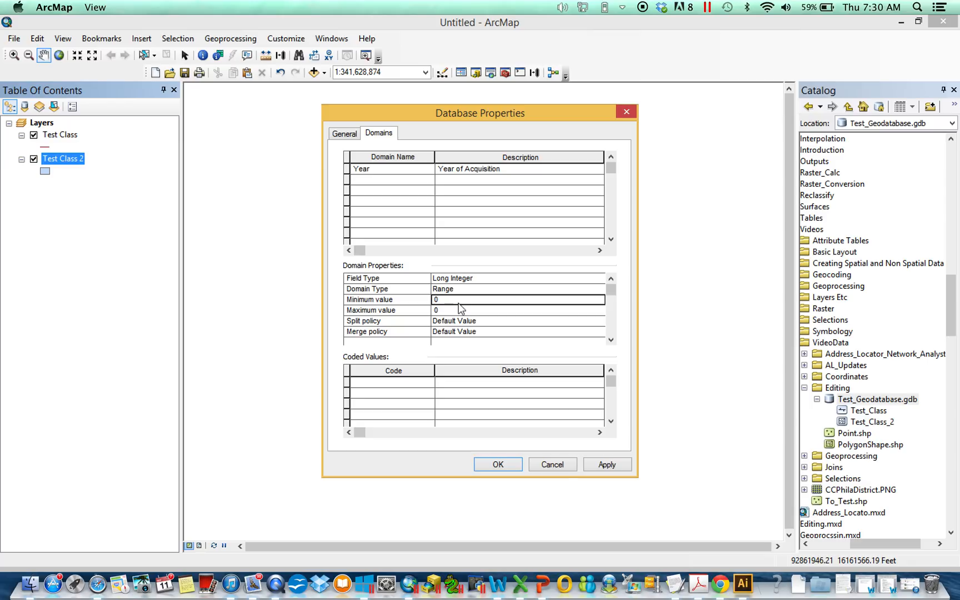
{"action": "type", "text": "1950"}
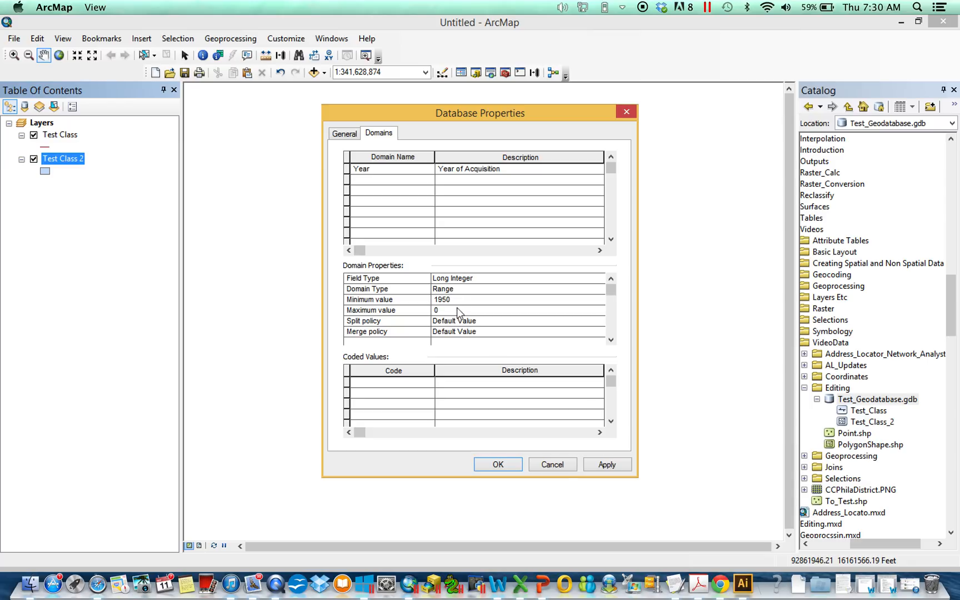
{"action": "left_click", "coordinate": [457, 308]}
{"action": "type", "text": "1970"}
Change the Year domain's field type to Text and add the coded value 1950 described as "The Year 1950".
{"action": "left_click", "coordinate": [483, 276]}
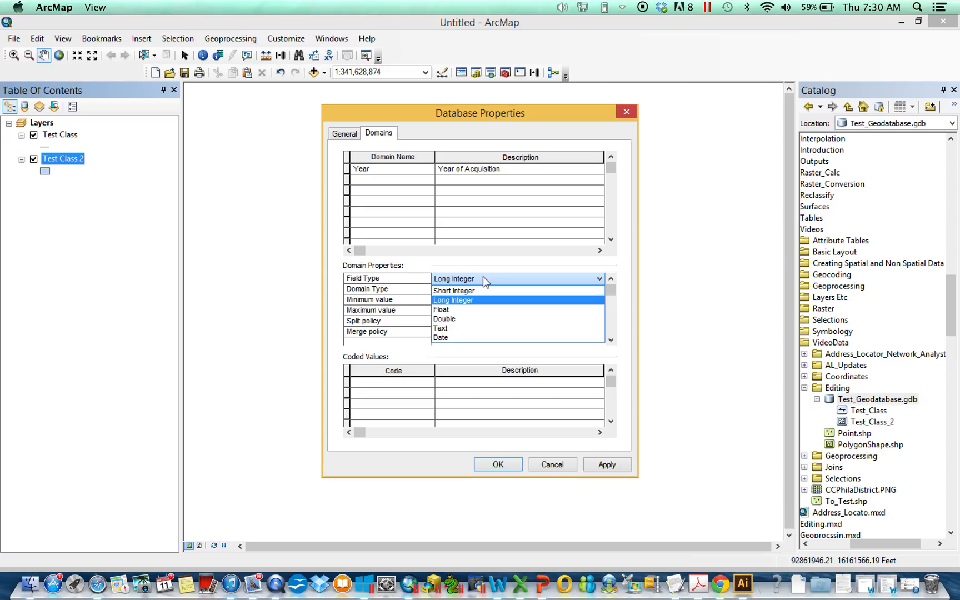
{"action": "left_click", "coordinate": [453, 327]}
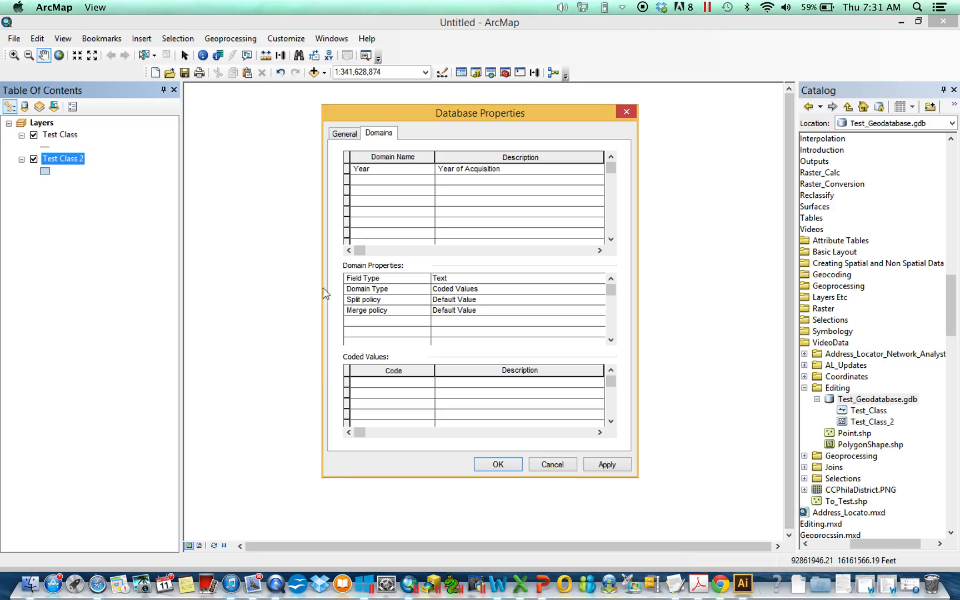
{"action": "left_click", "coordinate": [418, 383]}
{"action": "type", "text": "1950"}
{"action": "key", "text": "Tab"}
{"action": "type", "text": "1The Year 195"}
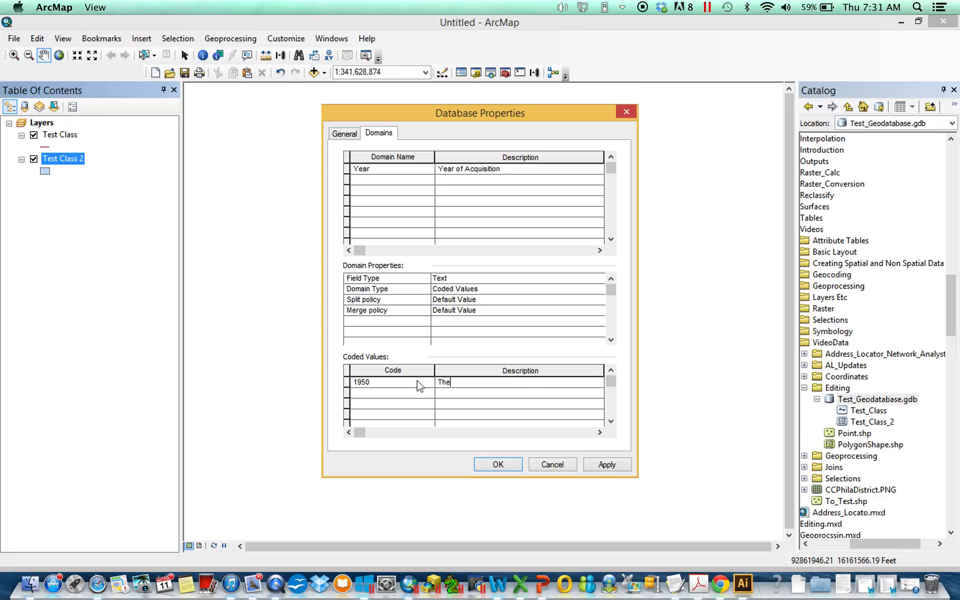
{"action": "key", "text": "BackSpace"}
{"action": "type", "text": "50"}
Add coded values 1960 as "The Year 1960" and 1970 as "The Year 1970", and save the Year domain.
{"action": "left_click", "coordinate": [421, 394]}
{"action": "type", "text": "1960"}
{"action": "key", "text": "Tab"}
{"action": "type", "text": "The Year 1960"}
{"action": "left_click", "coordinate": [406, 403]}
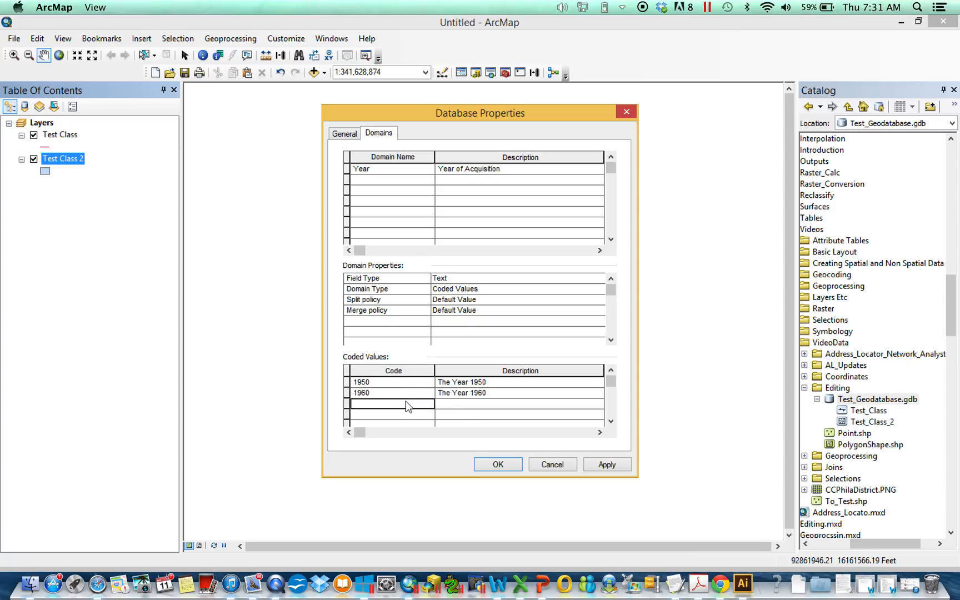
{"action": "type", "text": "1970"}
{"action": "key", "text": "Tab"}
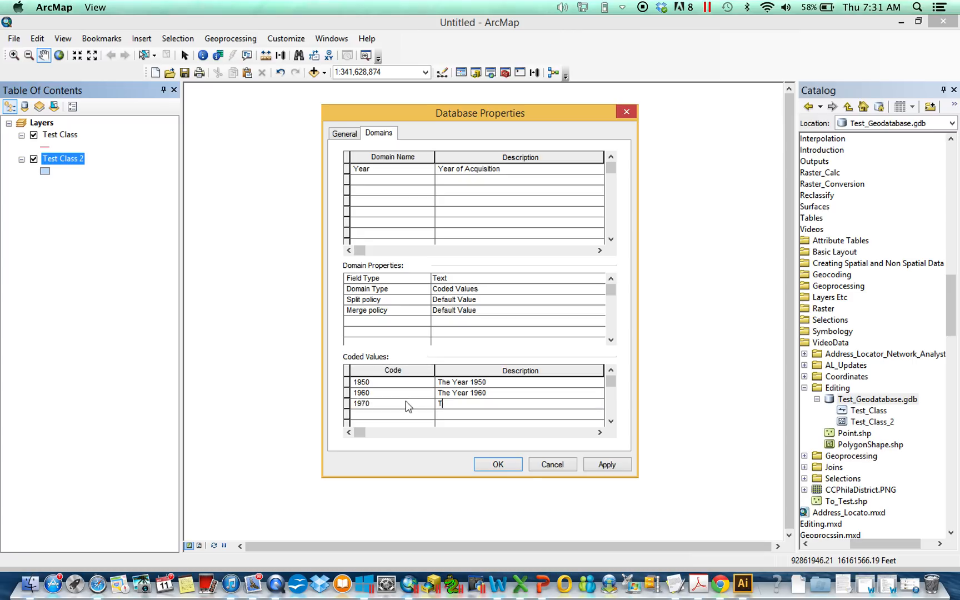
{"action": "type", "text": "The Year 1970"}
{"action": "left_click", "coordinate": [621, 469]}
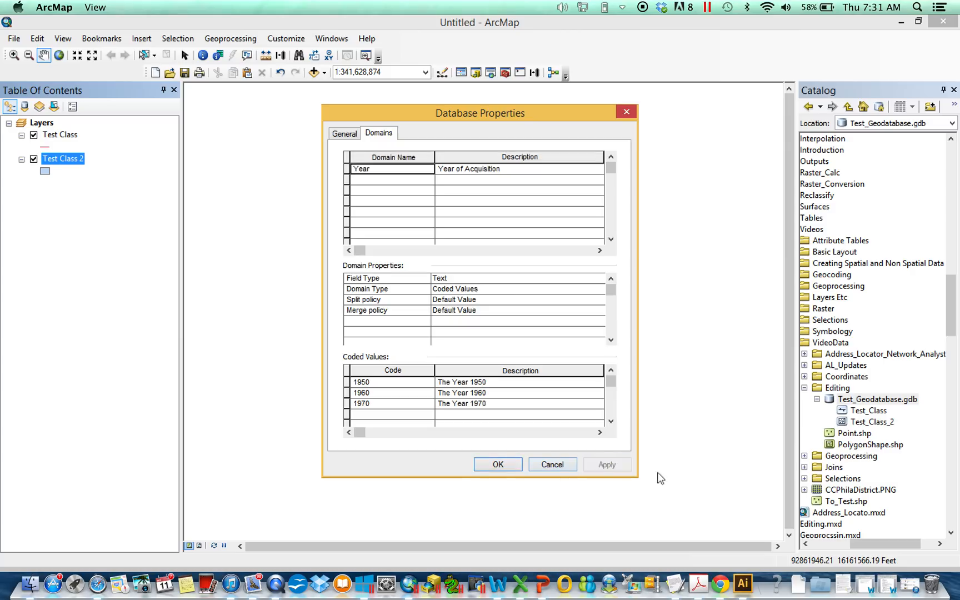
{"action": "left_click", "coordinate": [514, 464]}
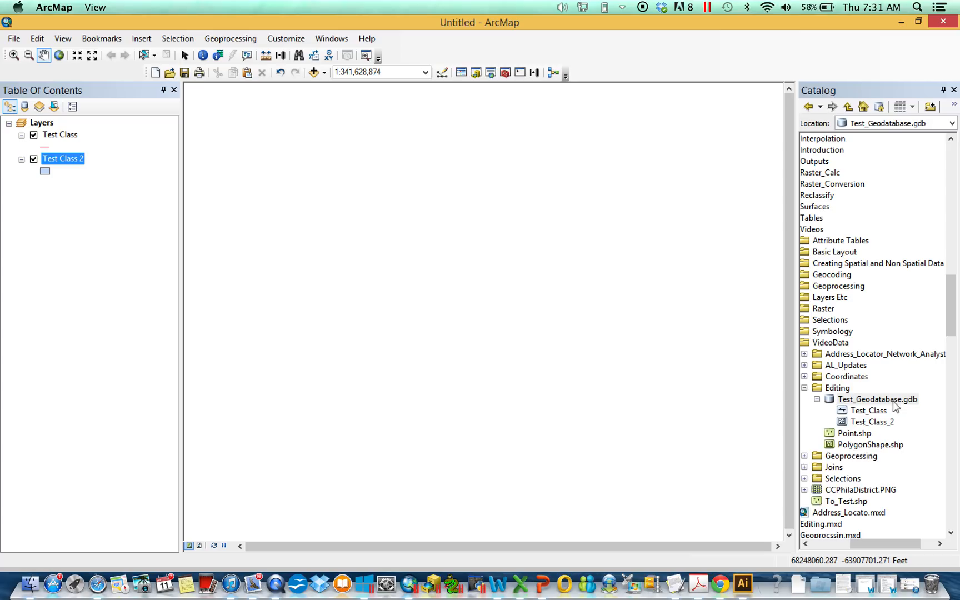
Assign the Year domain to the Year field of the Test_Class_2 feature class and apply the change.
{"action": "right_click", "coordinate": [878, 423]}
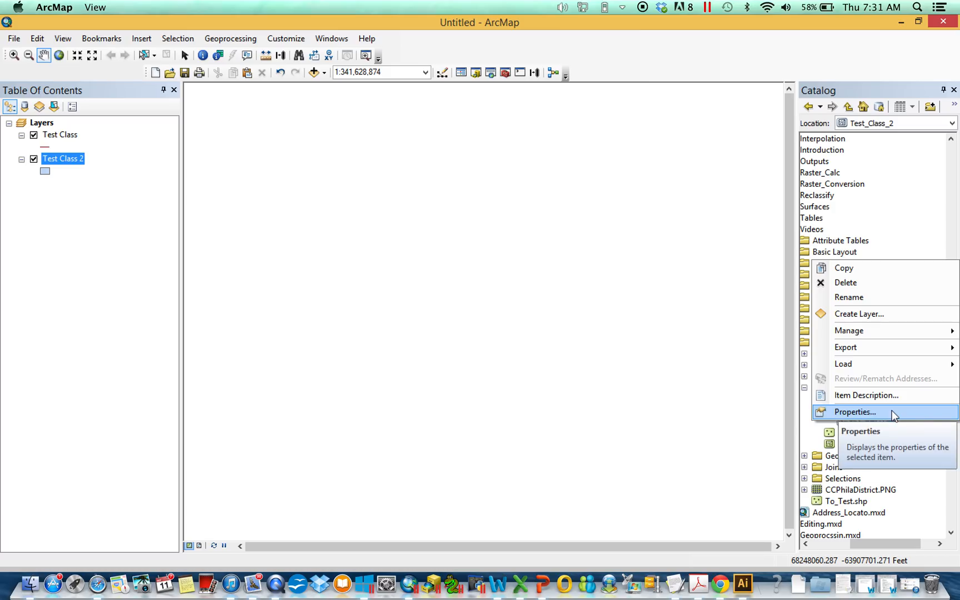
{"action": "left_click", "coordinate": [886, 90]}
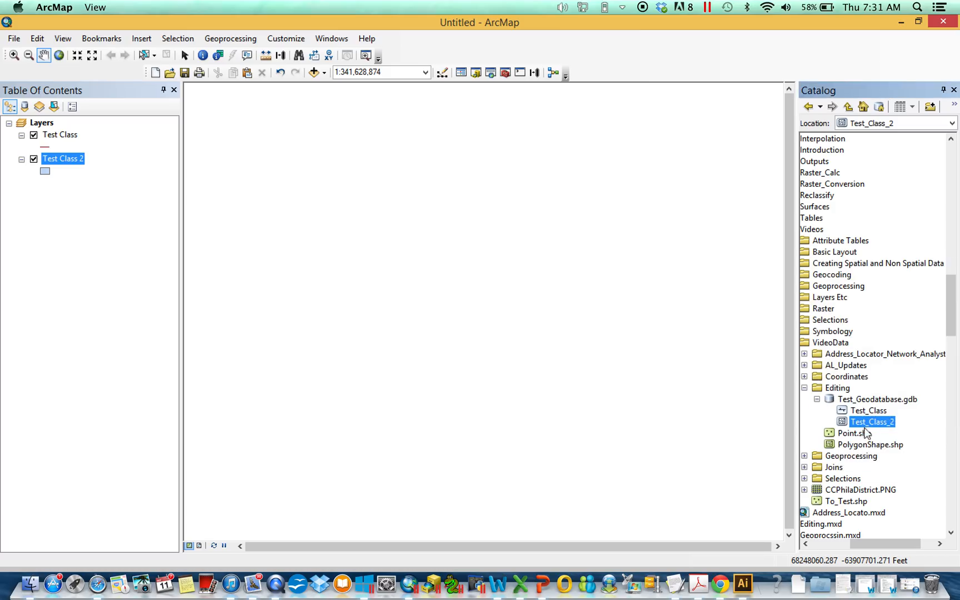
{"action": "right_click", "coordinate": [873, 425]}
{"action": "left_click", "coordinate": [882, 413]}
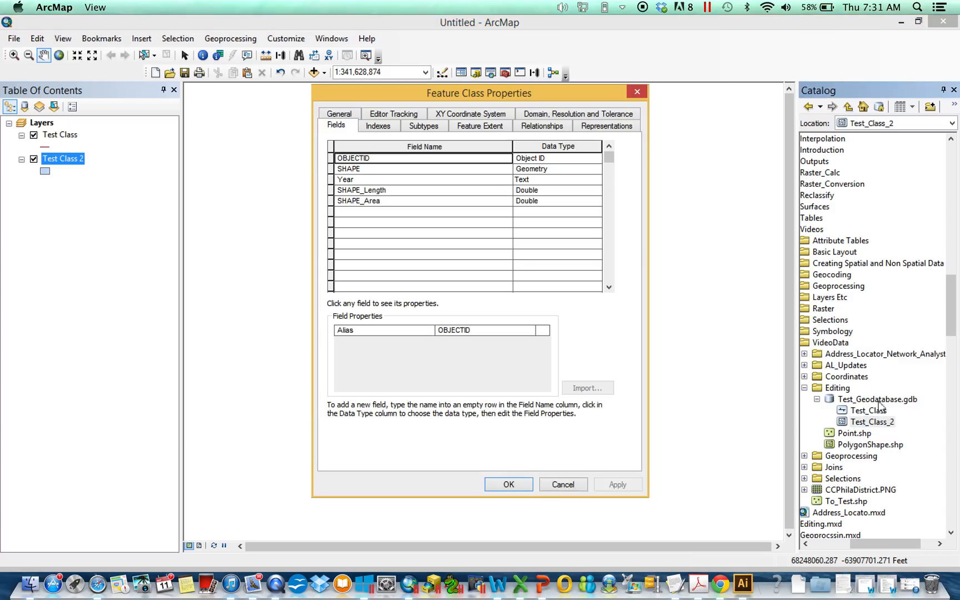
{"action": "left_click", "coordinate": [355, 183]}
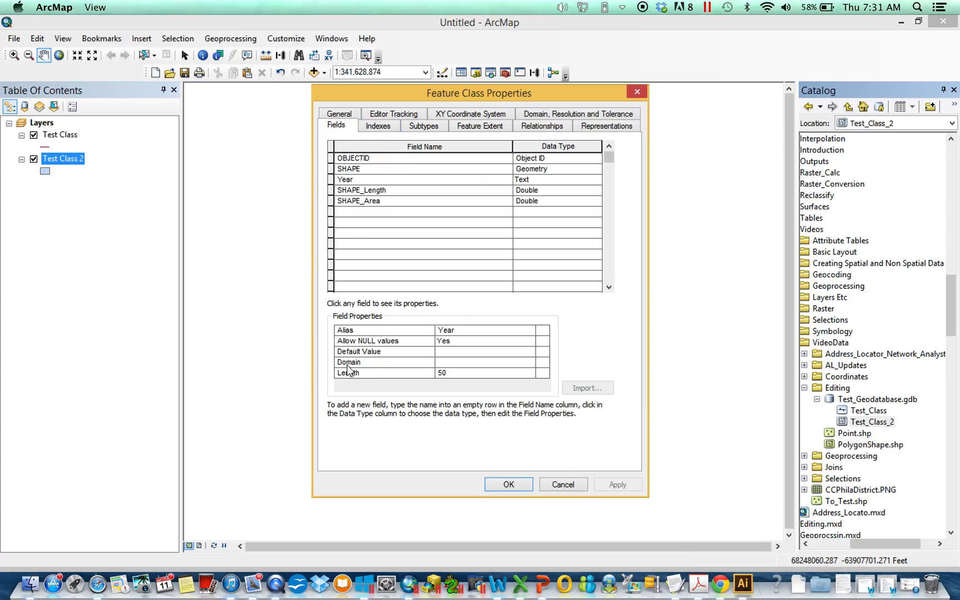
{"action": "left_click", "coordinate": [499, 363]}
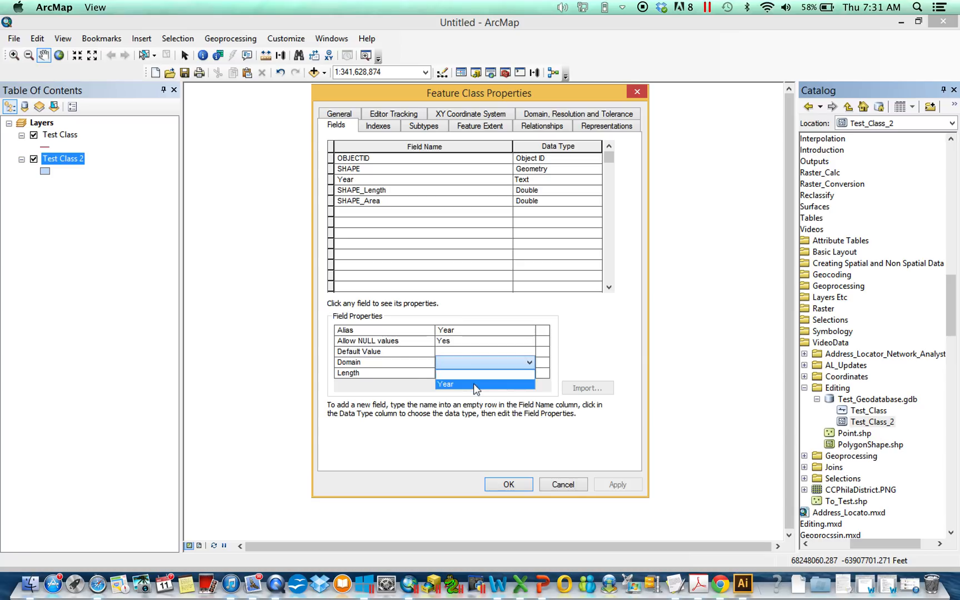
{"action": "left_click", "coordinate": [473, 383]}
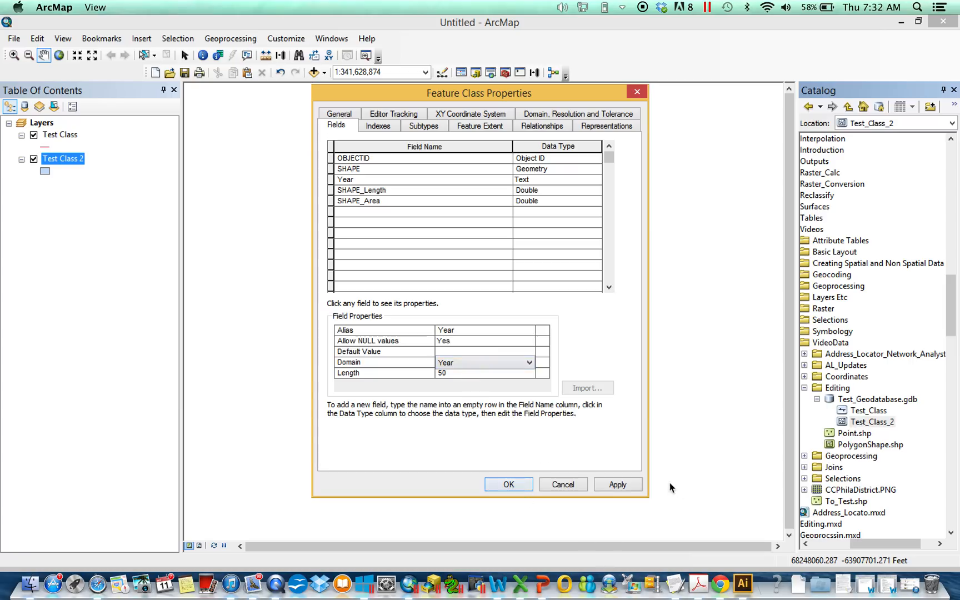
{"action": "left_click", "coordinate": [616, 485]}
{"action": "left_click", "coordinate": [507, 484]}
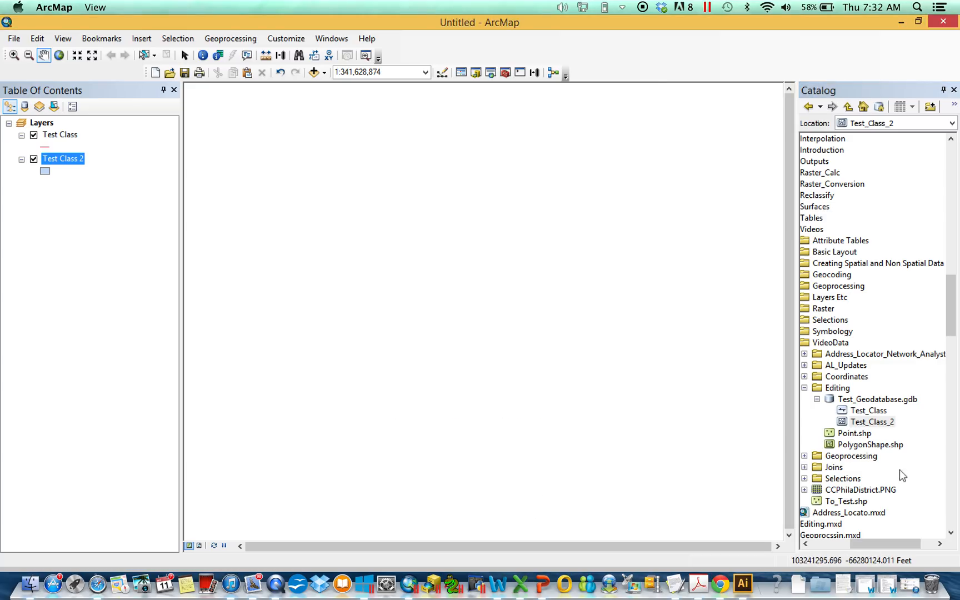
Start editing the Test Class 2 layer and choose the Test Class 2 template for creating features.
{"action": "right_click", "coordinate": [72, 160]}
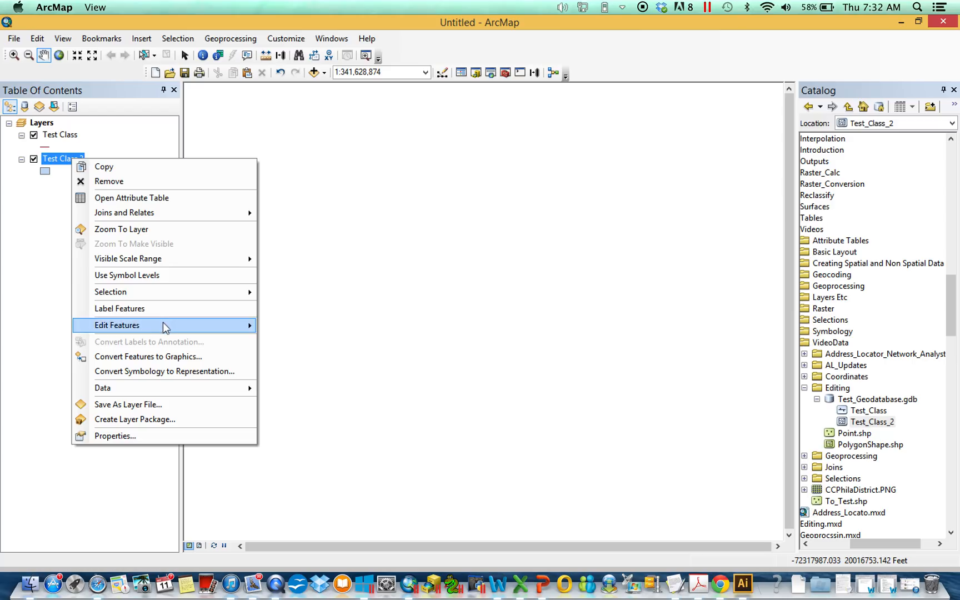
{"action": "mouse_move", "coordinate": [164, 326]}
{"action": "left_click", "coordinate": [348, 329]}
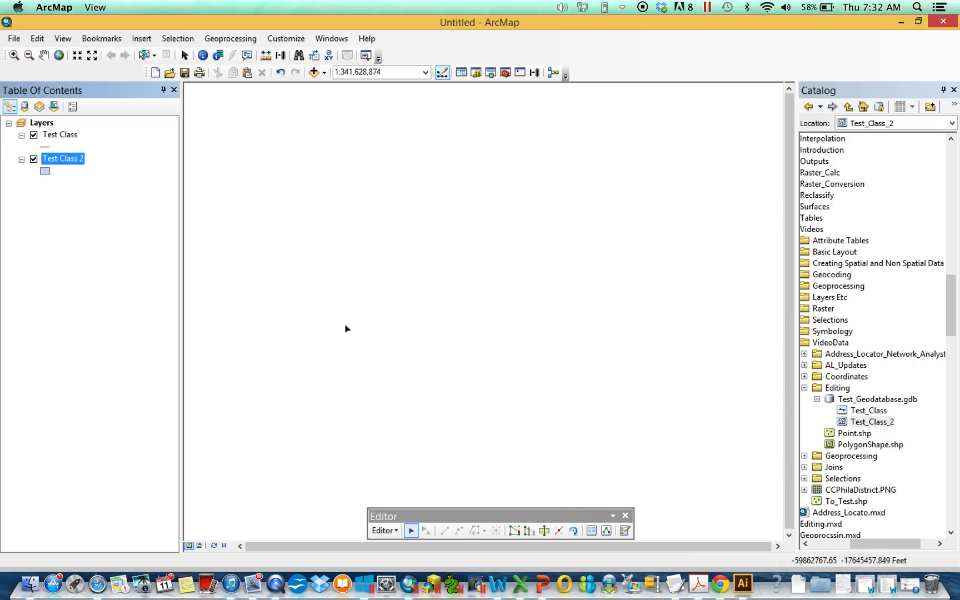
{"action": "left_click_drag", "start_coordinate": [529, 518], "coordinate": [538, 372]}
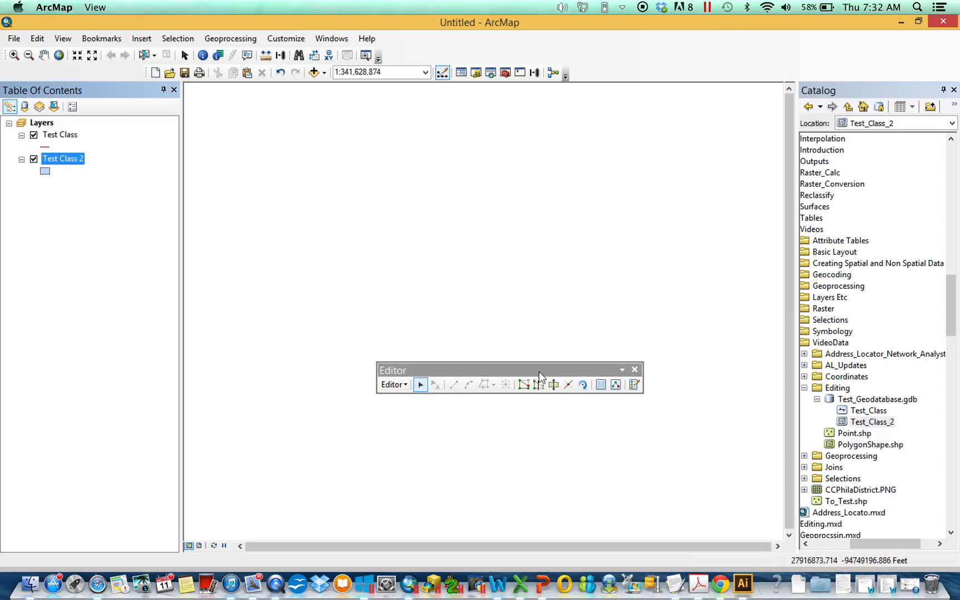
{"action": "left_click", "coordinate": [632, 384]}
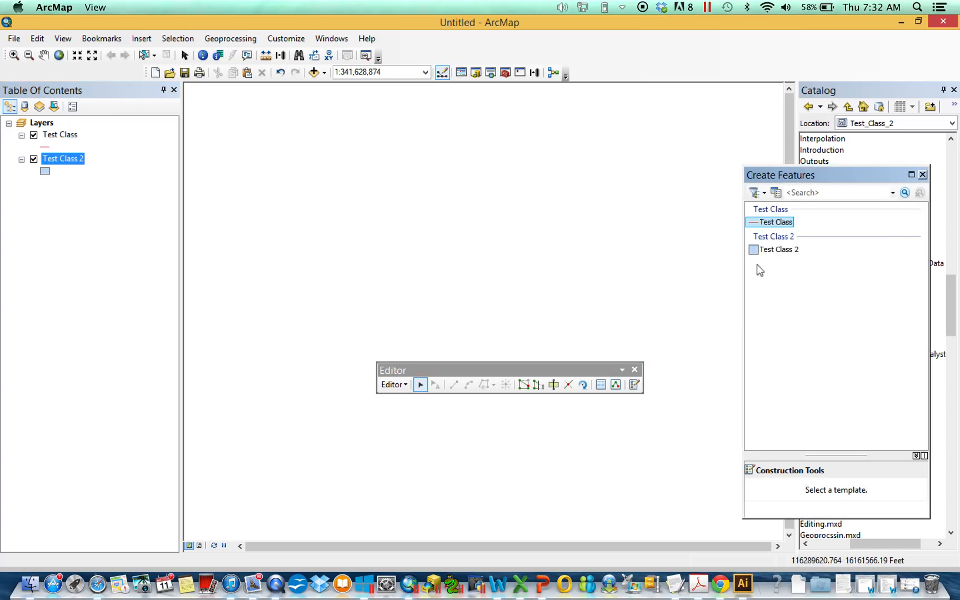
{"action": "left_click", "coordinate": [773, 251]}
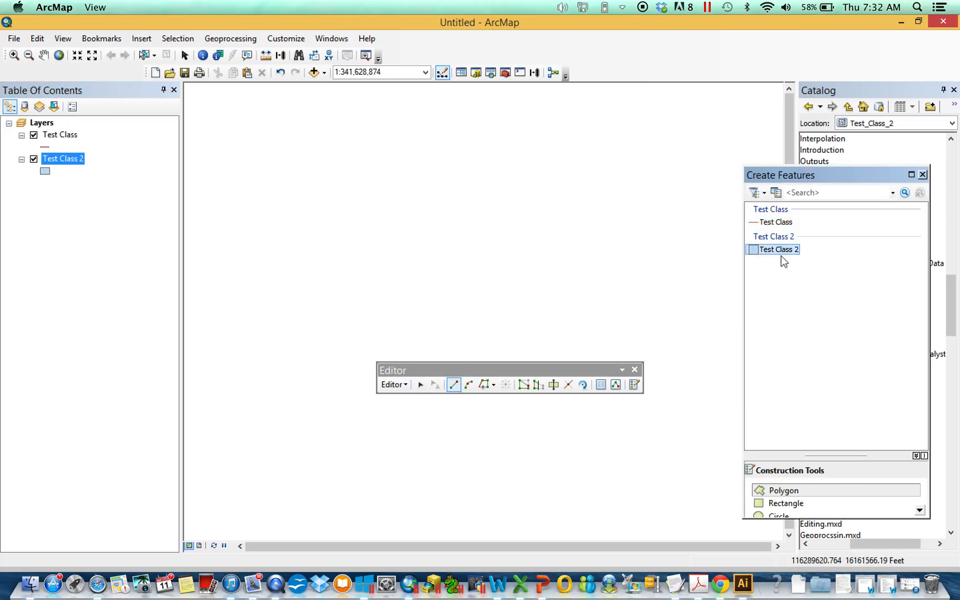
Open the attribute table of Test Class 2, then narrow and move its window to uncover the map.
{"action": "right_click", "coordinate": [80, 162]}
{"action": "left_click", "coordinate": [106, 197]}
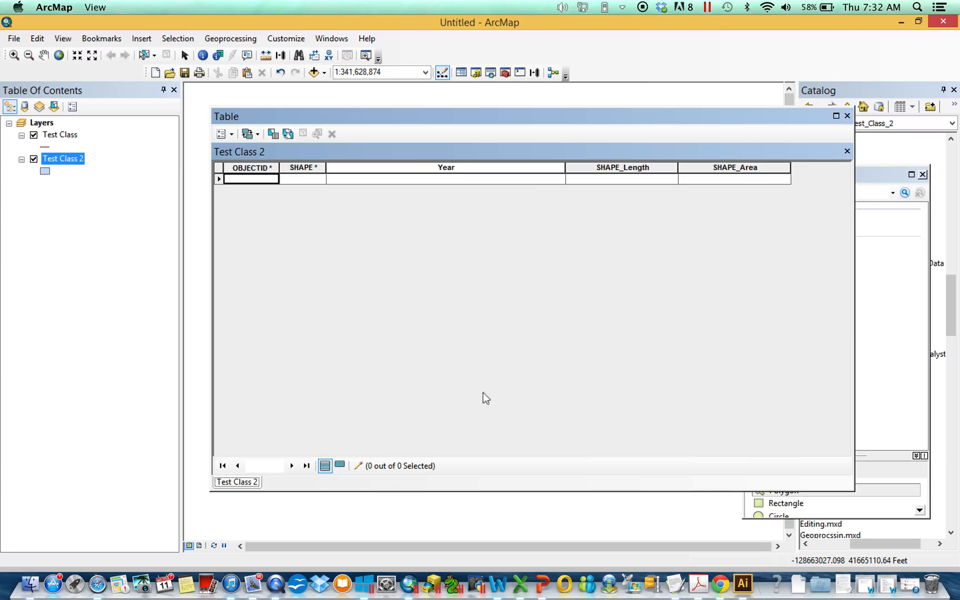
{"action": "left_click_drag", "start_coordinate": [854, 248], "coordinate": [463, 249]}
{"action": "left_click_drag", "start_coordinate": [396, 115], "coordinate": [163, 122]}
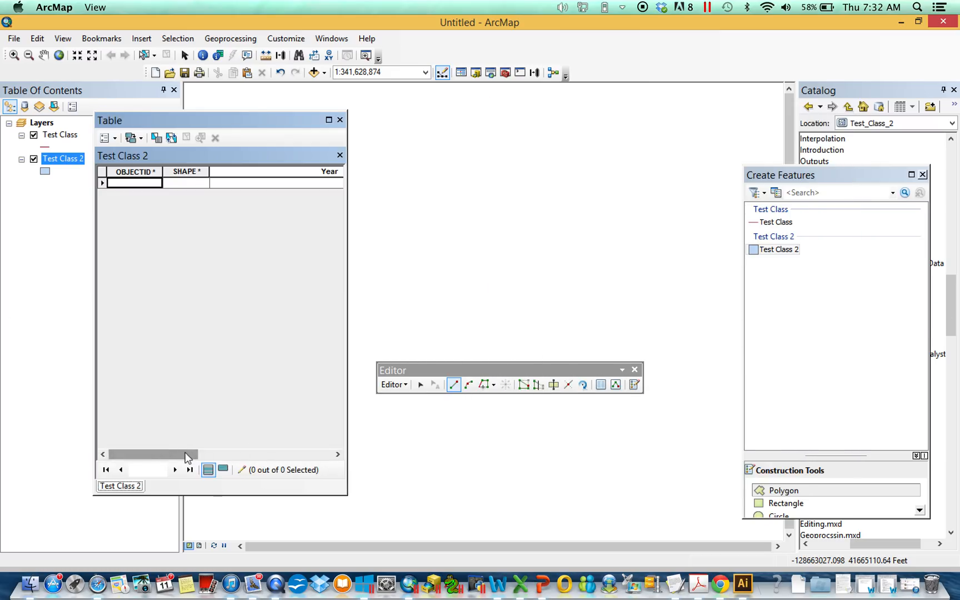
Draw a four-vertex polygon in the upper middle of the map for Test Class 2.
{"action": "left_click", "coordinate": [429, 177]}
{"action": "left_click", "coordinate": [432, 221]}
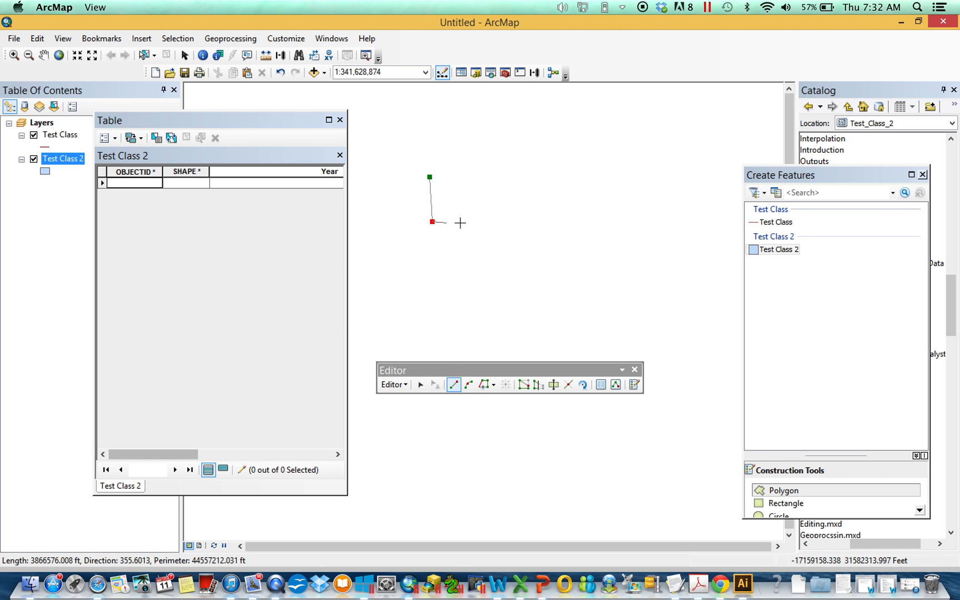
{"action": "left_click", "coordinate": [495, 211]}
{"action": "double_click", "coordinate": [438, 127]}
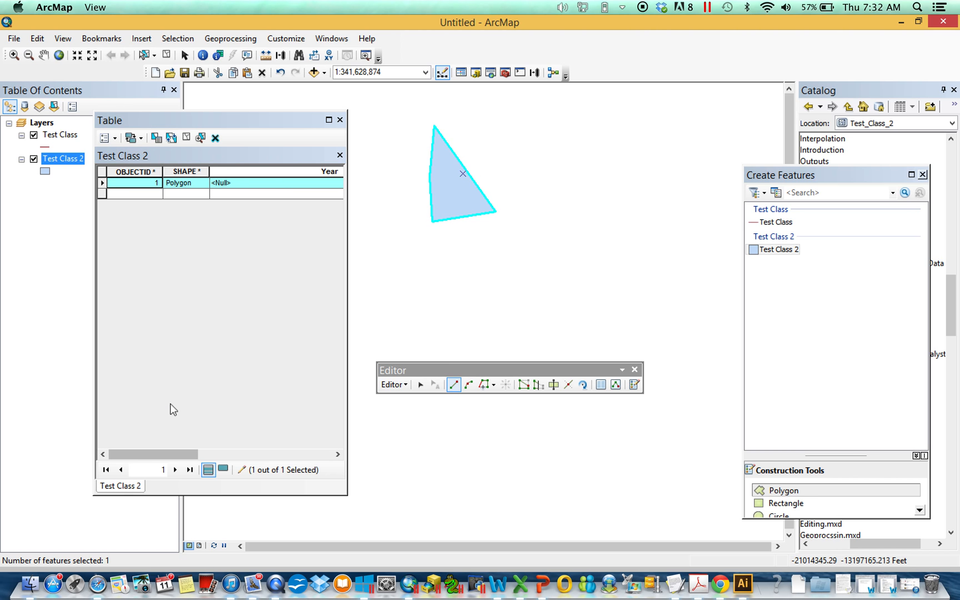
Widen the Test Class 2 table window and narrow its Year column to uncover the adjoining SHAPE_Length field.
{"action": "left_click_drag", "start_coordinate": [181, 459], "coordinate": [235, 452]}
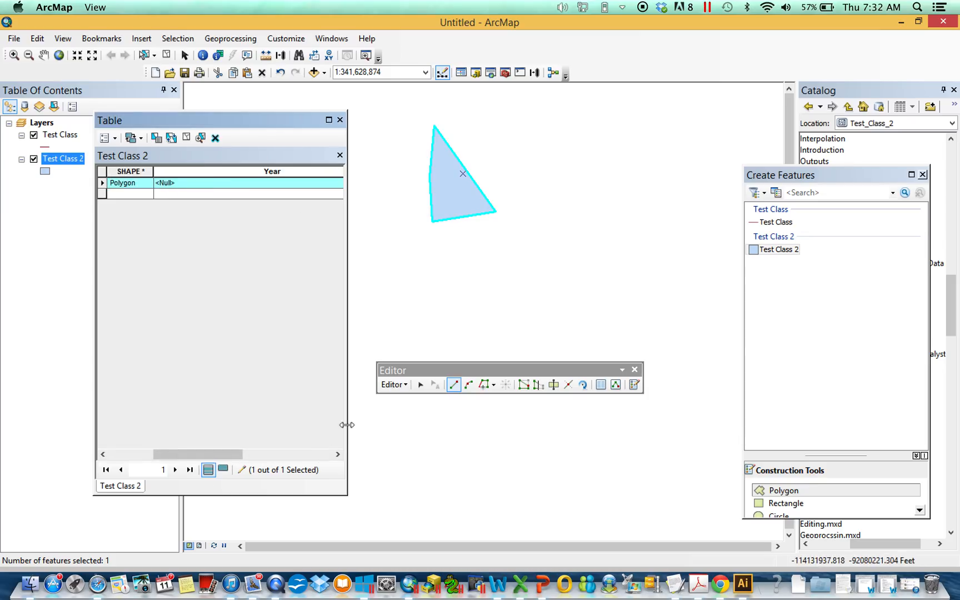
{"action": "left_click_drag", "start_coordinate": [346, 425], "coordinate": [431, 424]}
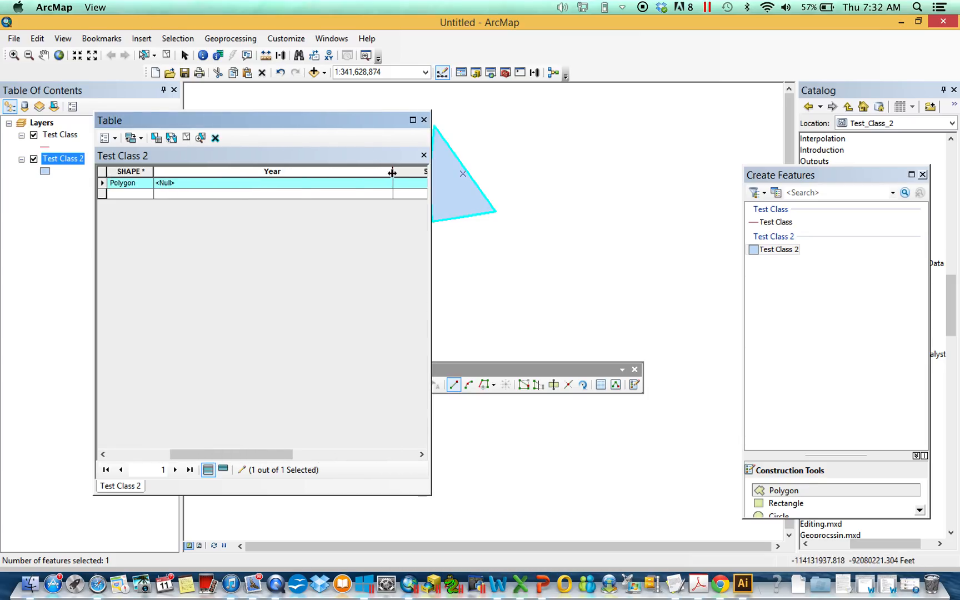
{"action": "left_click_drag", "start_coordinate": [392, 173], "coordinate": [311, 173]}
Try the domain choices in the polygon's Year cell: The Year 1950, 1960 and 1970, ending with The Year 1950.
{"action": "left_click", "coordinate": [295, 183]}
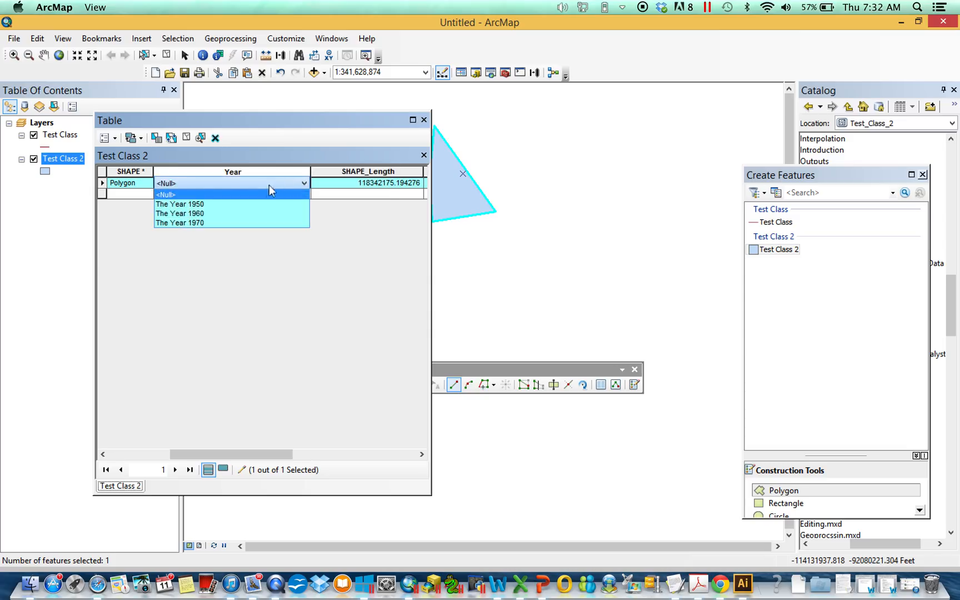
{"action": "left_click", "coordinate": [232, 204]}
{"action": "left_click", "coordinate": [304, 183]}
{"action": "left_click", "coordinate": [186, 214]}
{"action": "left_click", "coordinate": [304, 184]}
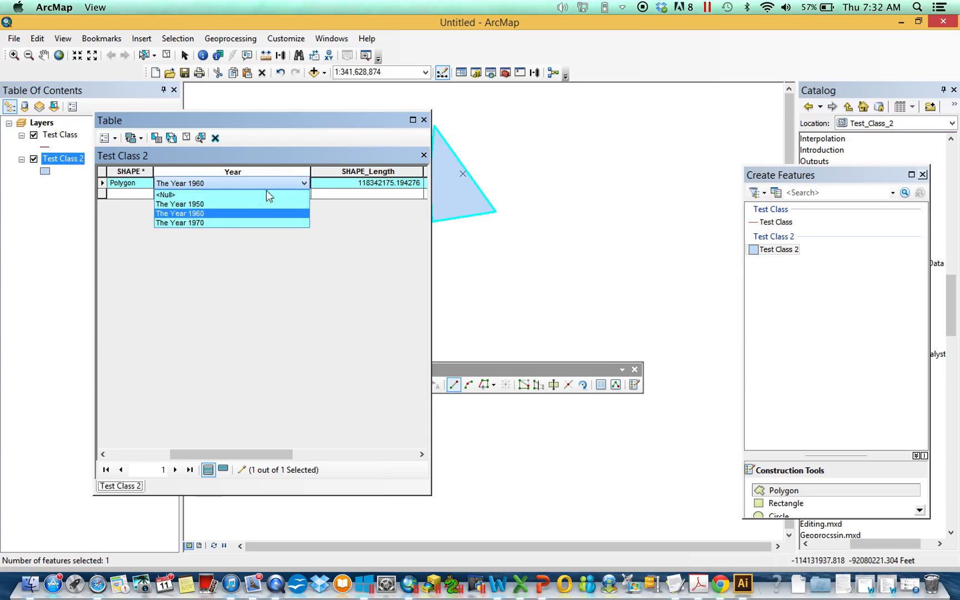
{"action": "left_click", "coordinate": [205, 223]}
{"action": "left_click", "coordinate": [305, 182]}
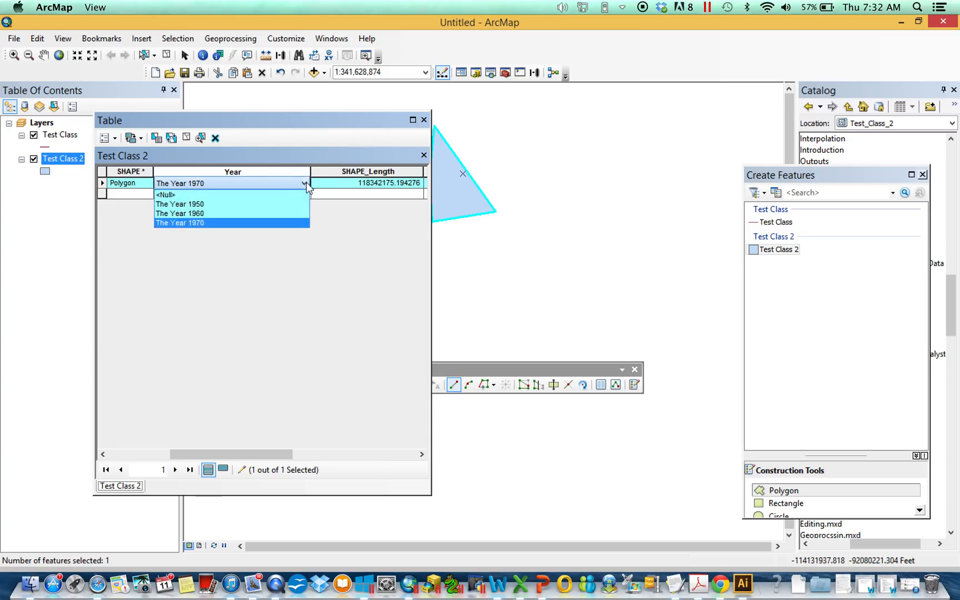
{"action": "left_click", "coordinate": [227, 214]}
{"action": "left_click", "coordinate": [304, 183]}
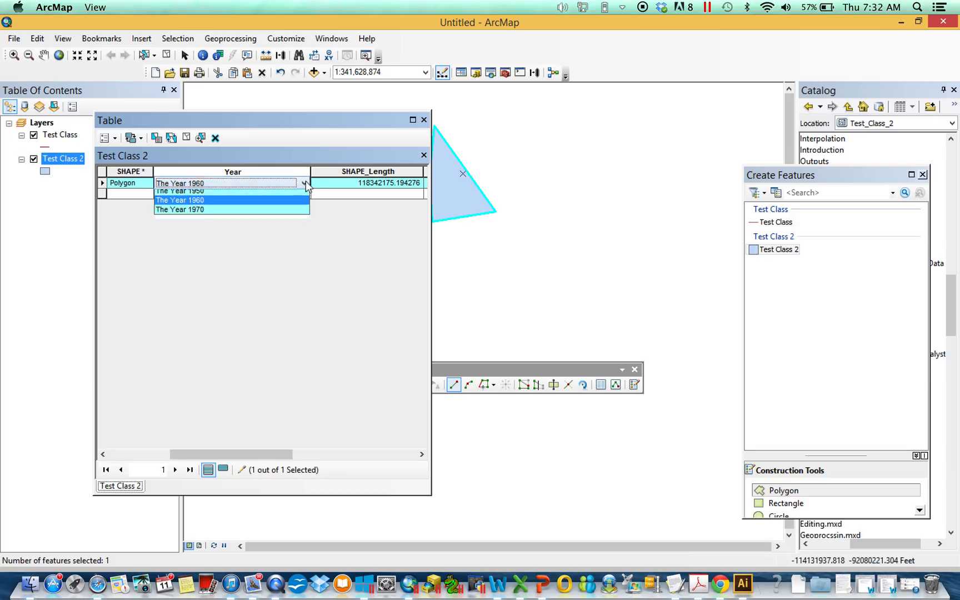
{"action": "left_click", "coordinate": [247, 205]}
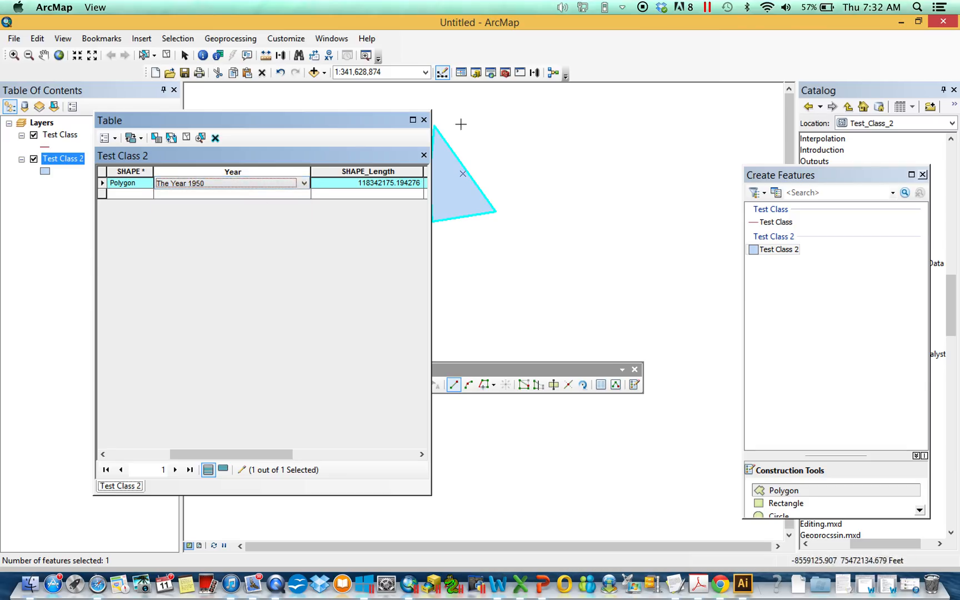
Close the attribute table, stop editing without saving the edits, and close the Create Features window.
{"action": "left_click", "coordinate": [425, 120]}
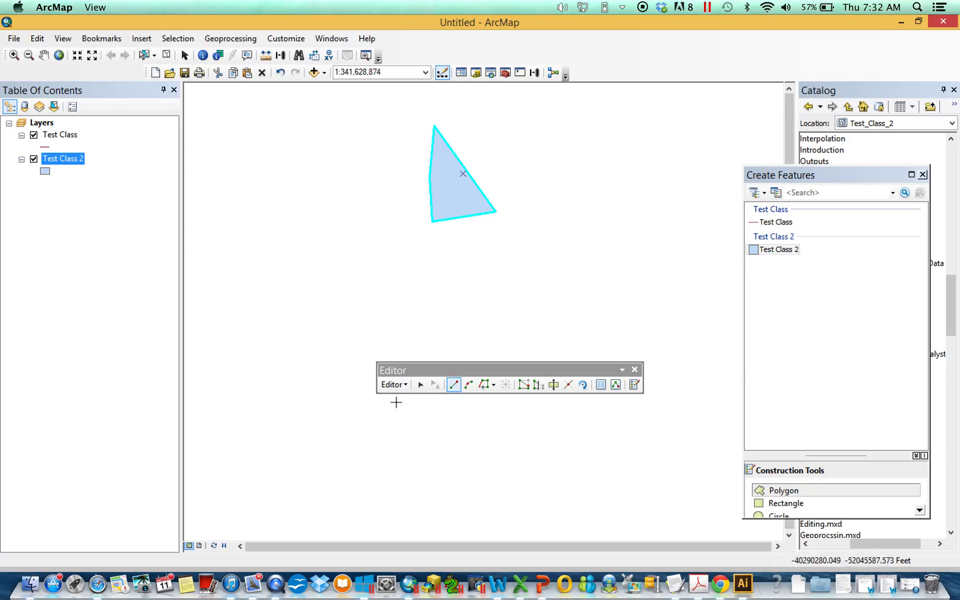
{"action": "left_click", "coordinate": [393, 384]}
{"action": "left_click", "coordinate": [432, 152]}
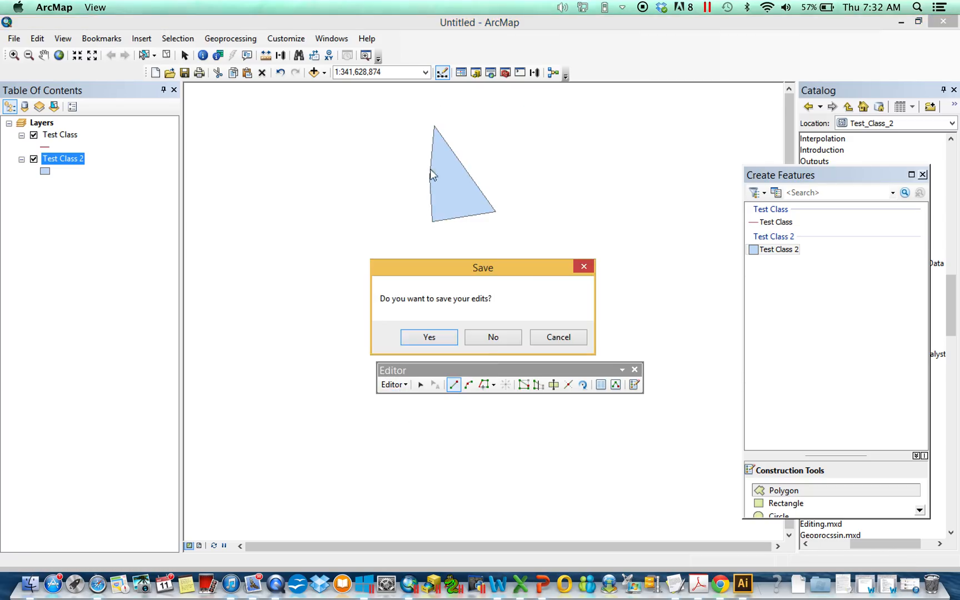
{"action": "left_click", "coordinate": [493, 341]}
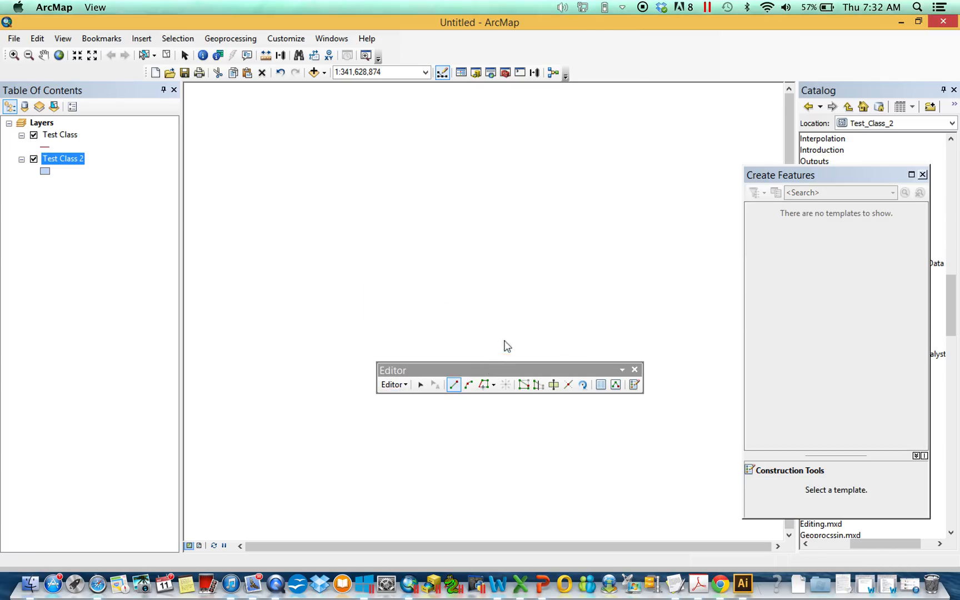
{"action": "left_click", "coordinate": [922, 175]}
{"action": "right_click", "coordinate": [875, 422]}
{"action": "left_click", "coordinate": [864, 412]}
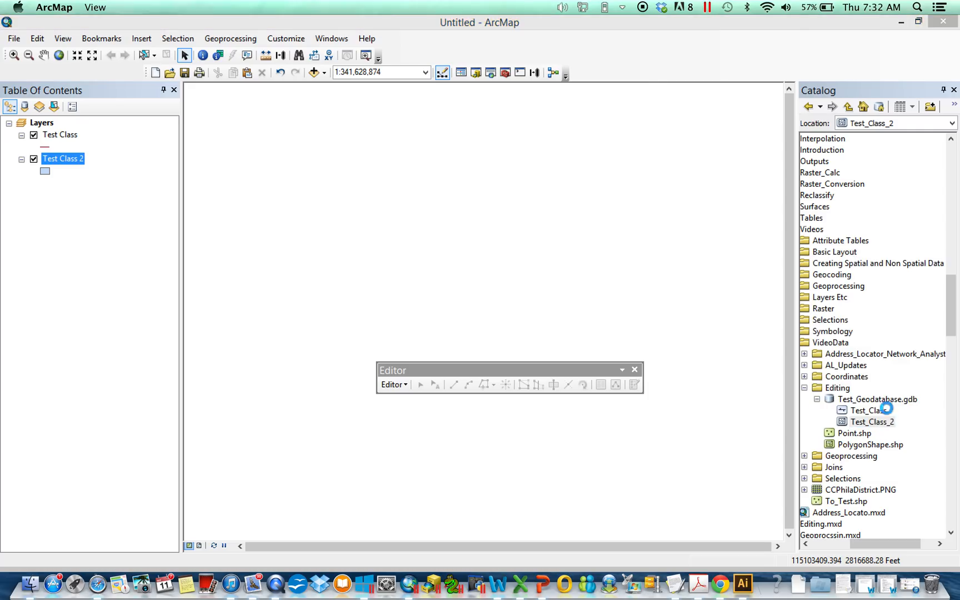
{"action": "left_click", "coordinate": [637, 92]}
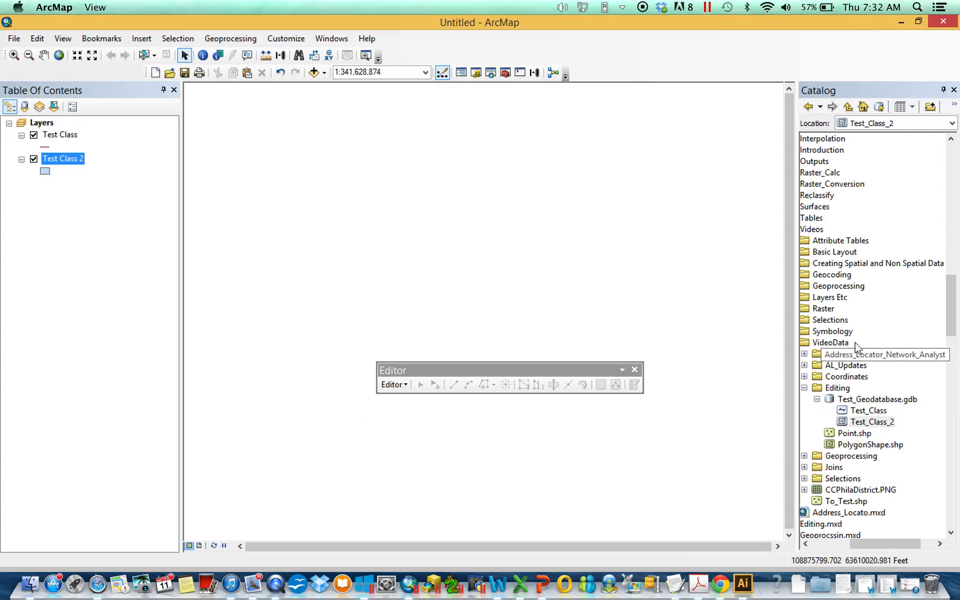
In Test_Geodatabase.gdb's Year domain, set the coded value descriptions to 1950, 1960 and 1970, and apply the change.
{"action": "right_click", "coordinate": [860, 400]}
{"action": "left_click", "coordinate": [863, 388]}
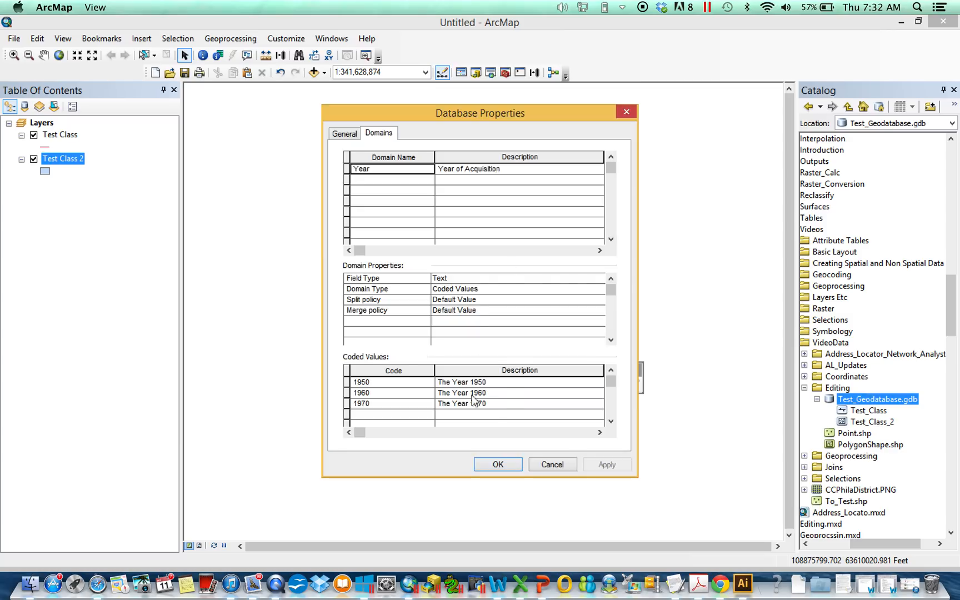
{"action": "left_click", "coordinate": [510, 384]}
{"action": "type", "text": "1950"}
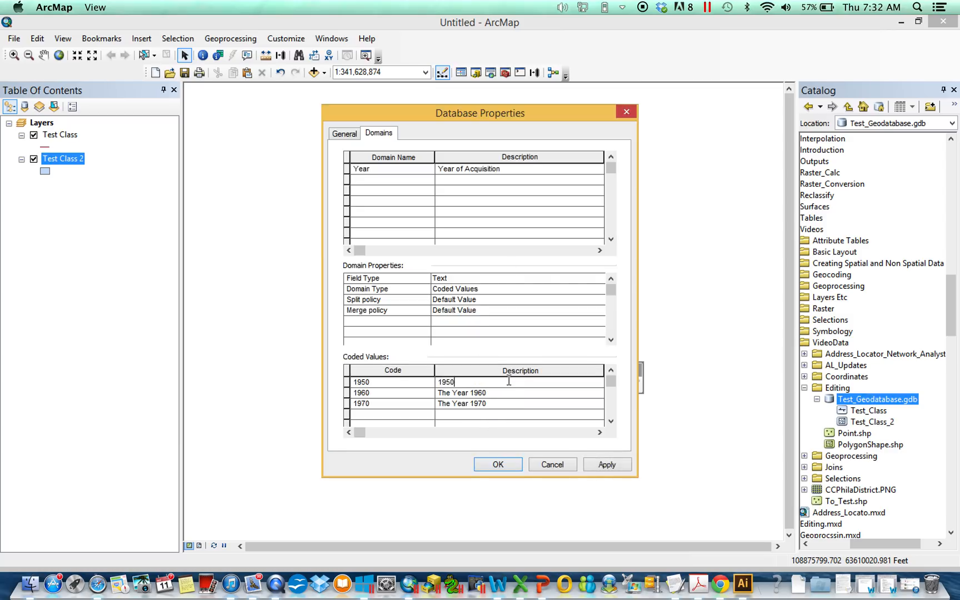
{"action": "key", "text": "Return"}
{"action": "type", "text": "1960"}
{"action": "key", "text": "Tab"}
{"action": "key", "text": "Tab"}
{"action": "type", "text": "1"}
{"action": "left_click", "coordinate": [608, 464]}
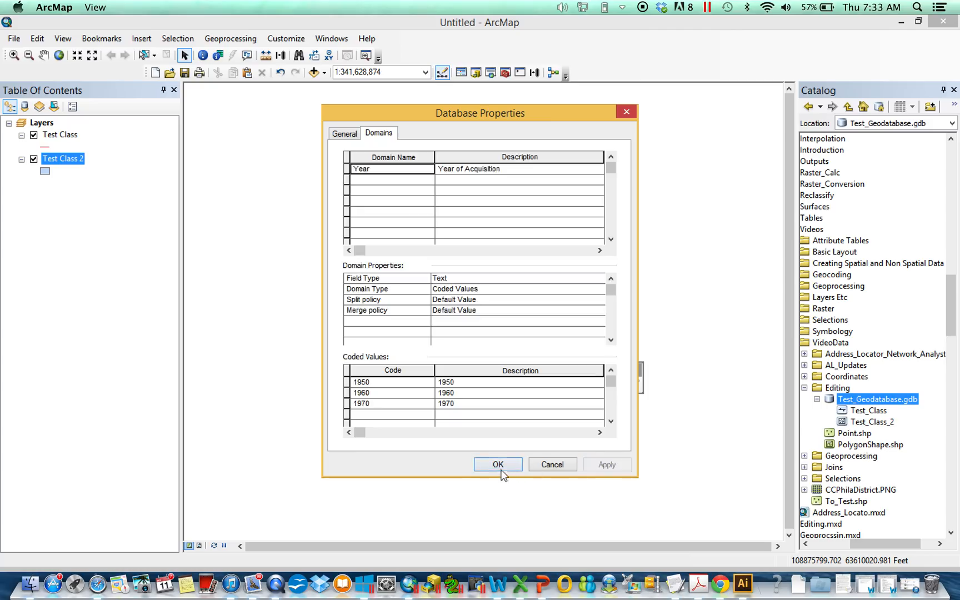
{"action": "left_click", "coordinate": [497, 464]}
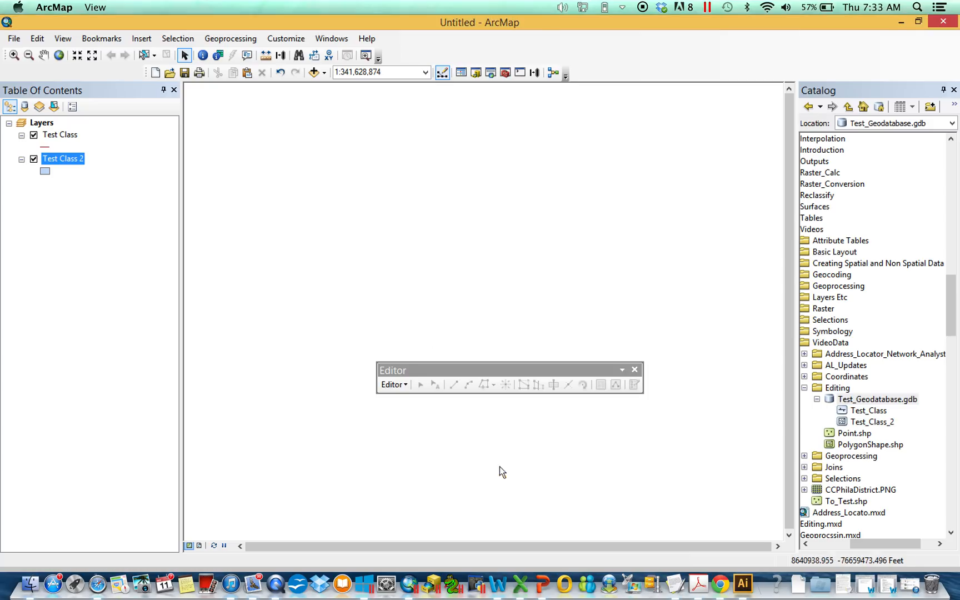
Start editing Test Class 2 again, reopen the Create Features window and choose the Test Class 2 template.
{"action": "right_click", "coordinate": [78, 158]}
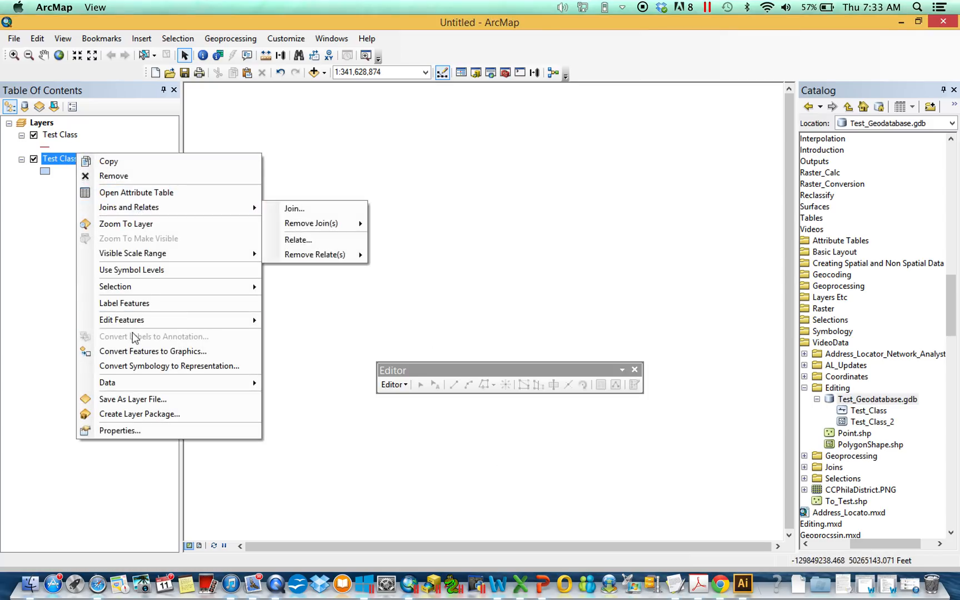
{"action": "mouse_move", "coordinate": [136, 320]}
{"action": "left_click", "coordinate": [275, 322]}
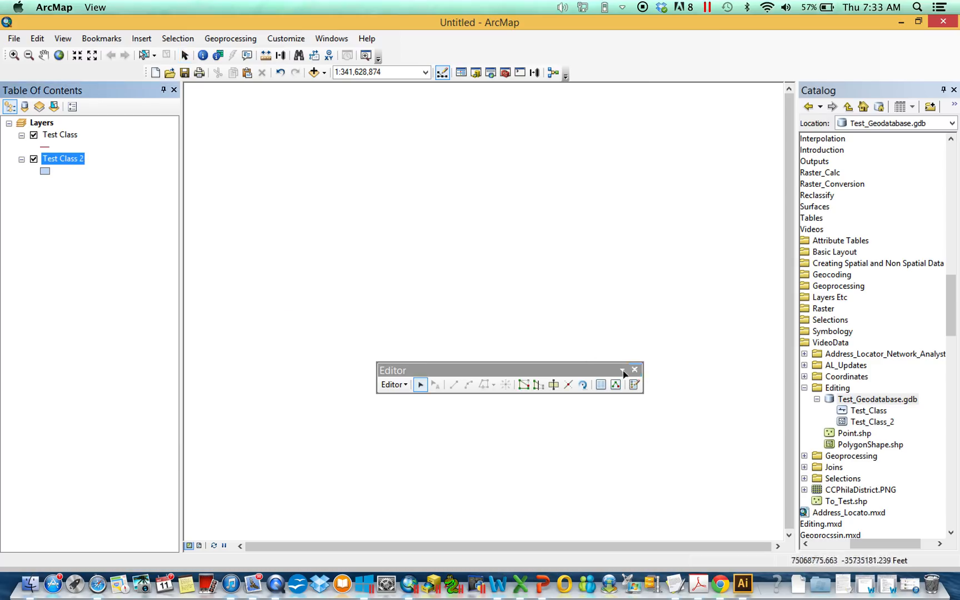
{"action": "left_click", "coordinate": [635, 385]}
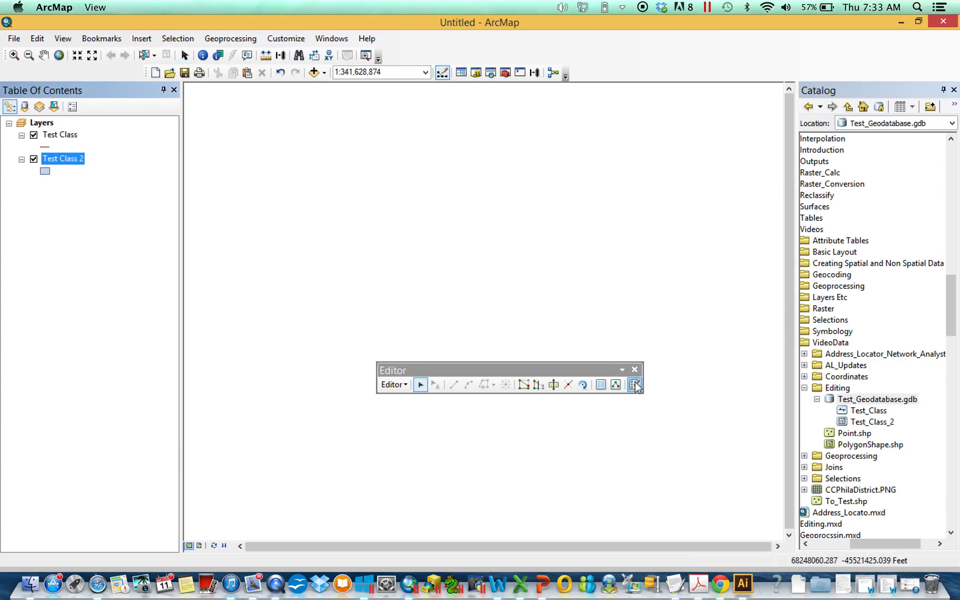
{"action": "left_click", "coordinate": [778, 249]}
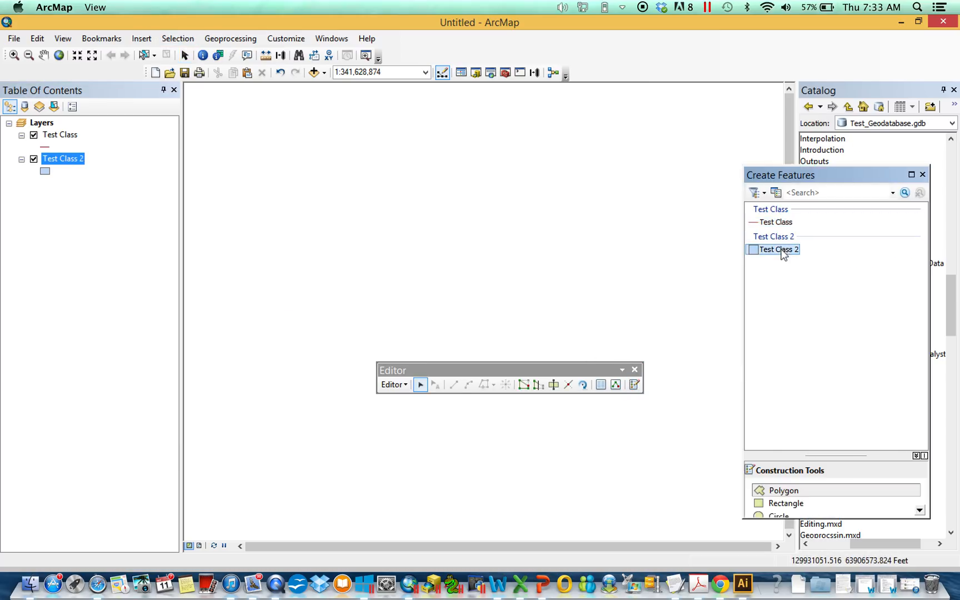
Open Test Class 2's attribute table and draw a four-vertex, diamond-shaped polygon in the upper middle of the map.
{"action": "right_click", "coordinate": [70, 160]}
{"action": "left_click", "coordinate": [123, 199]}
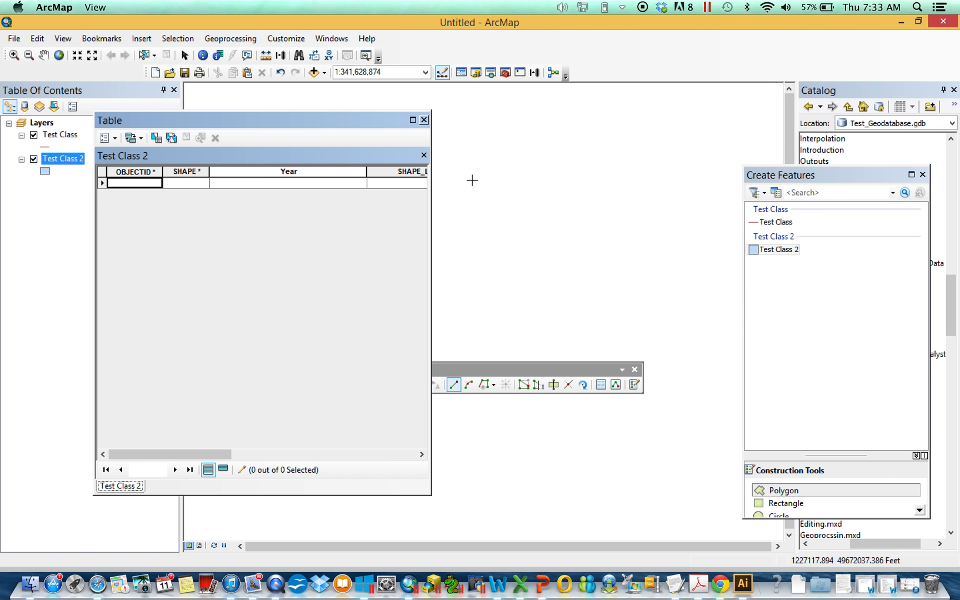
{"action": "left_click", "coordinate": [462, 178]}
{"action": "left_click", "coordinate": [499, 215]}
{"action": "left_click", "coordinate": [525, 178]}
{"action": "double_click", "coordinate": [483, 143]}
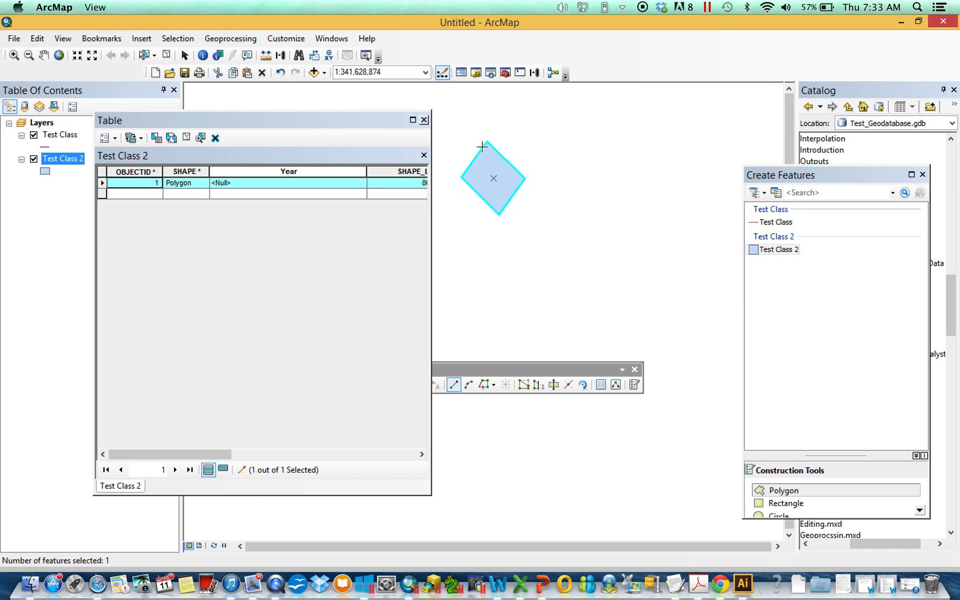
Set the new polygon's Year attribute to 1960 and close the attribute table.
{"action": "left_click", "coordinate": [360, 184]}
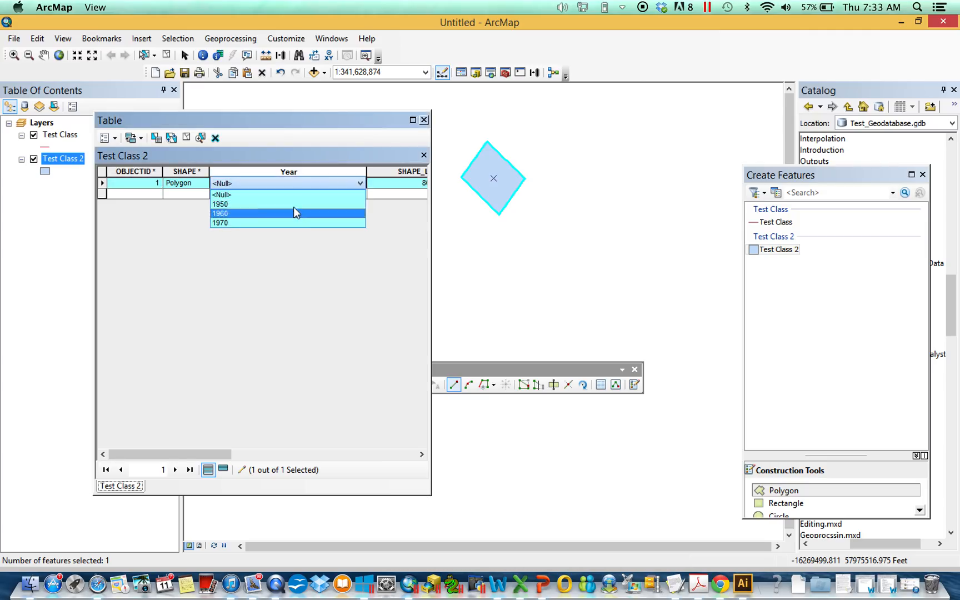
{"action": "left_click", "coordinate": [293, 213]}
{"action": "left_click", "coordinate": [423, 120]}
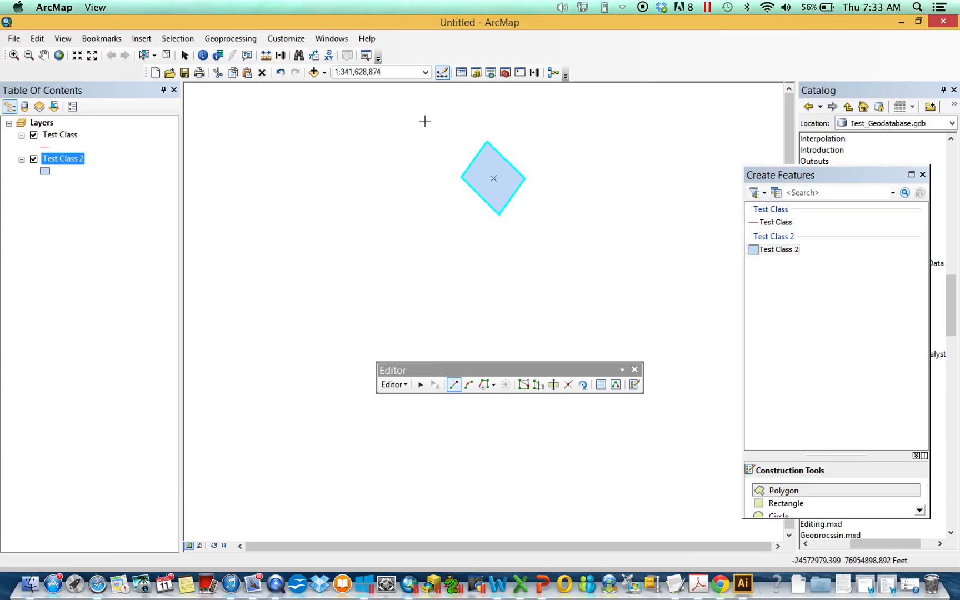
End the edit session on Test Class 2 and discard the edits.
{"action": "left_click", "coordinate": [394, 384]}
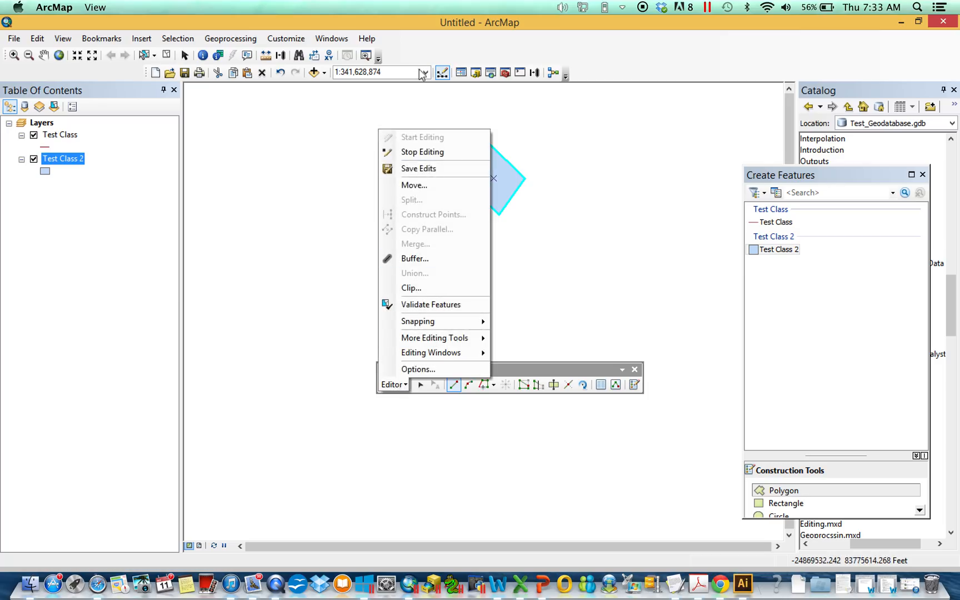
{"action": "left_click", "coordinate": [422, 151]}
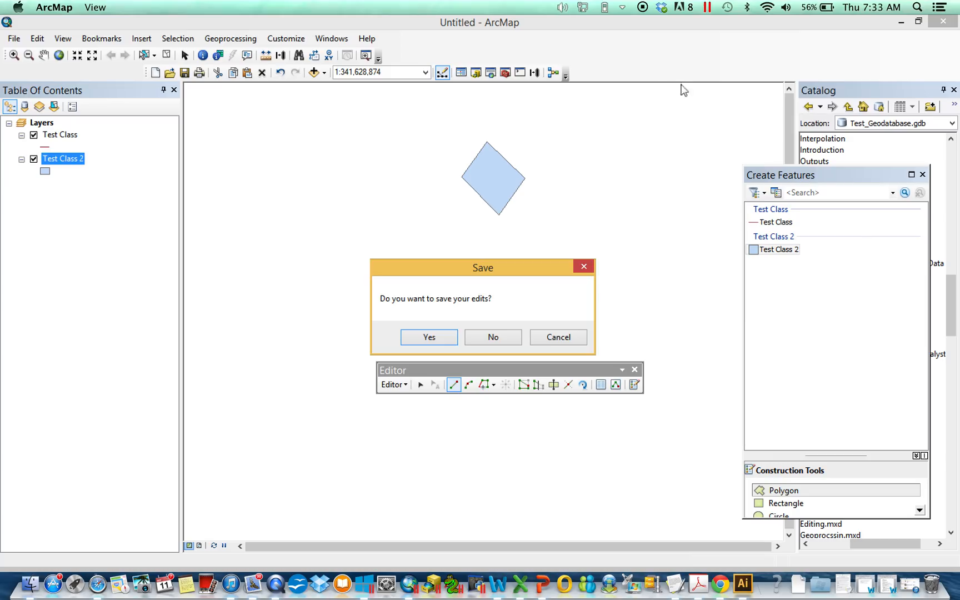
{"action": "left_click", "coordinate": [499, 338]}
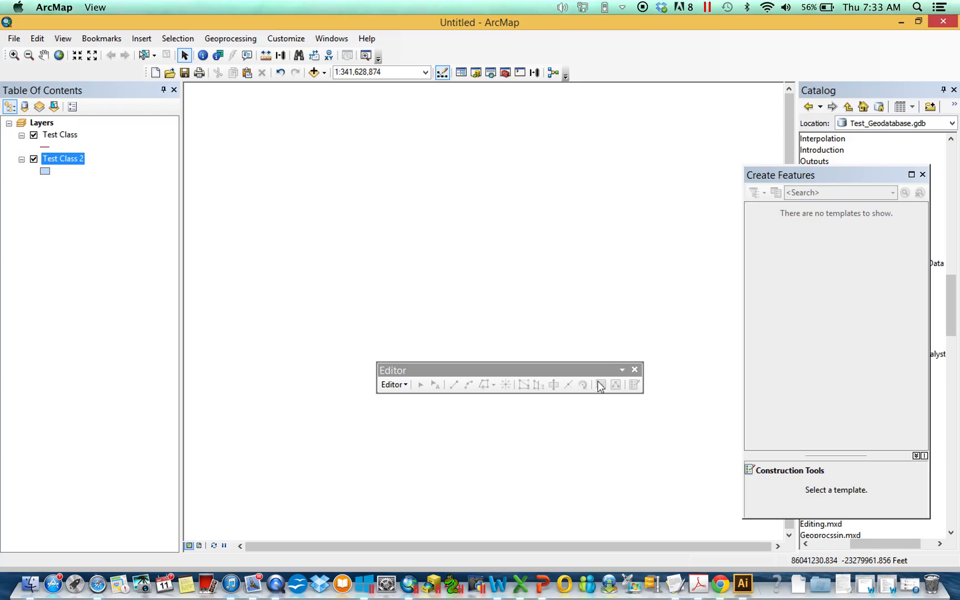
{"action": "right_click", "coordinate": [75, 157]}
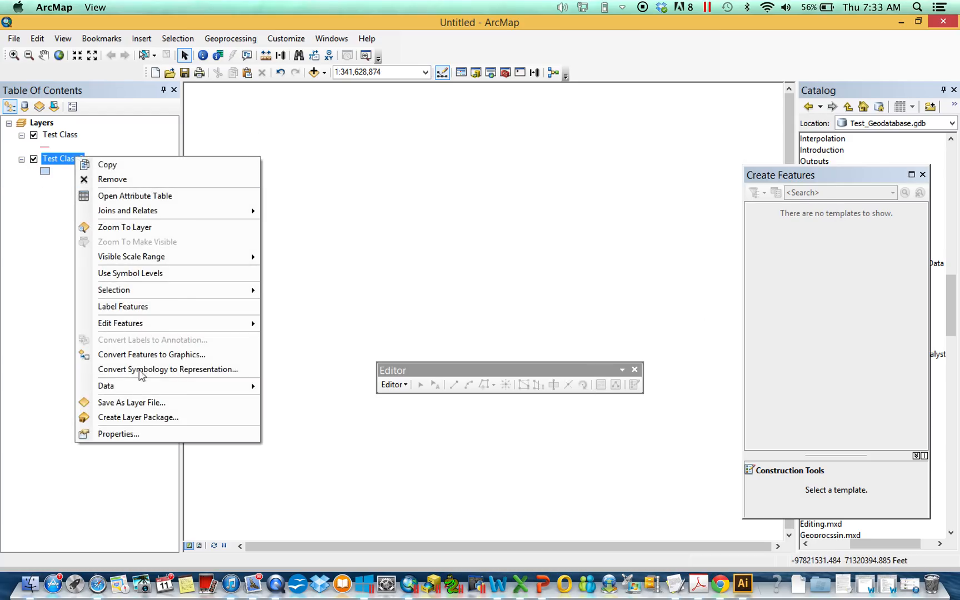
{"action": "left_click", "coordinate": [125, 433]}
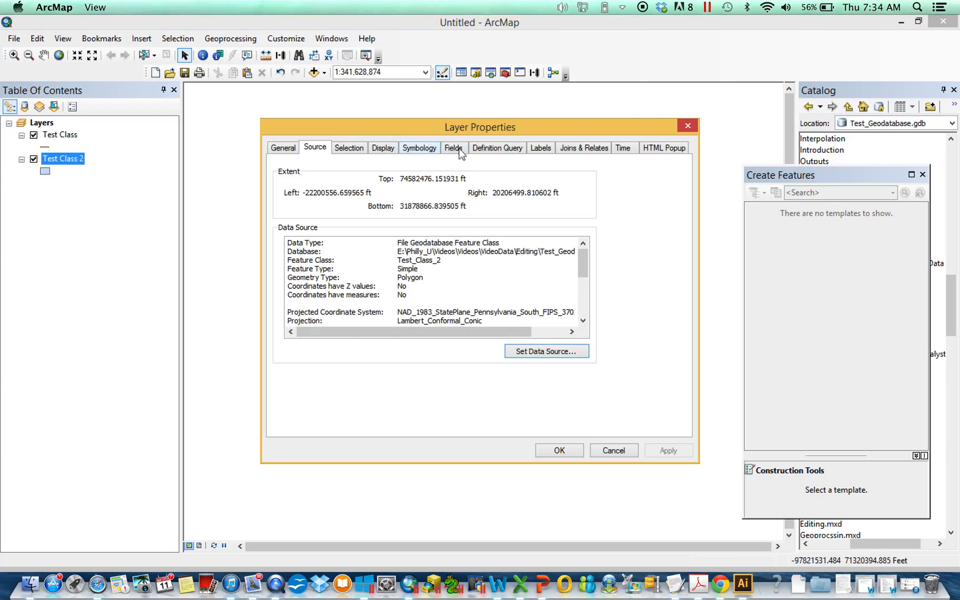
{"action": "left_click", "coordinate": [687, 126]}
Try unique-value symbology by Year for the Test Class 2 layer with all values added, and close its properties without applying.
{"action": "right_click", "coordinate": [58, 160]}
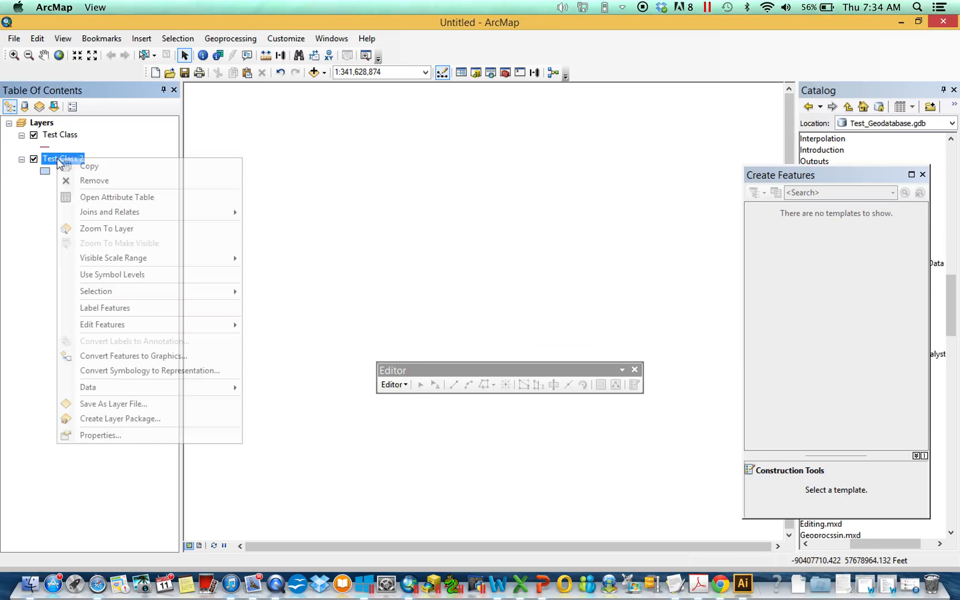
{"action": "left_click", "coordinate": [98, 436]}
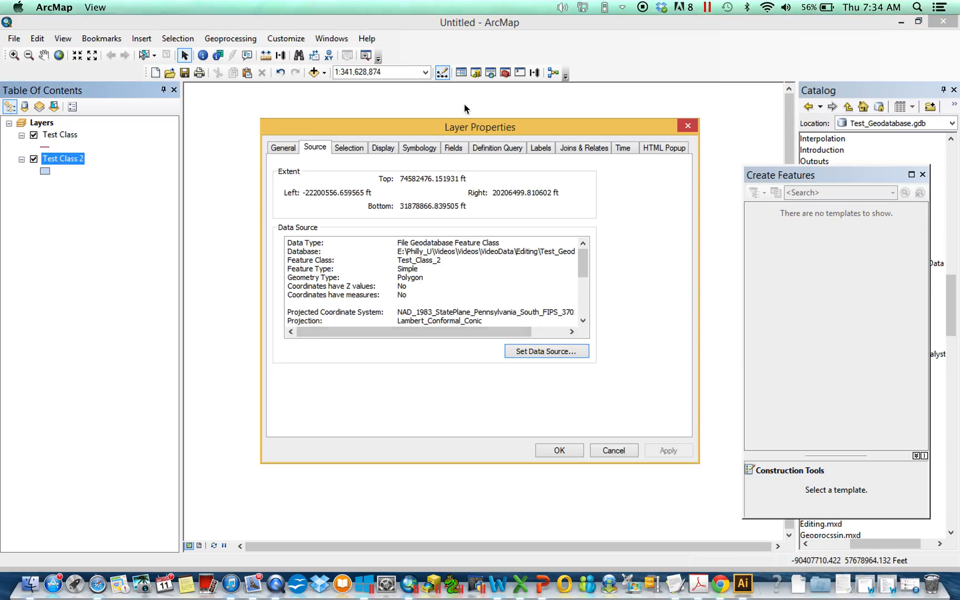
{"action": "left_click", "coordinate": [435, 153]}
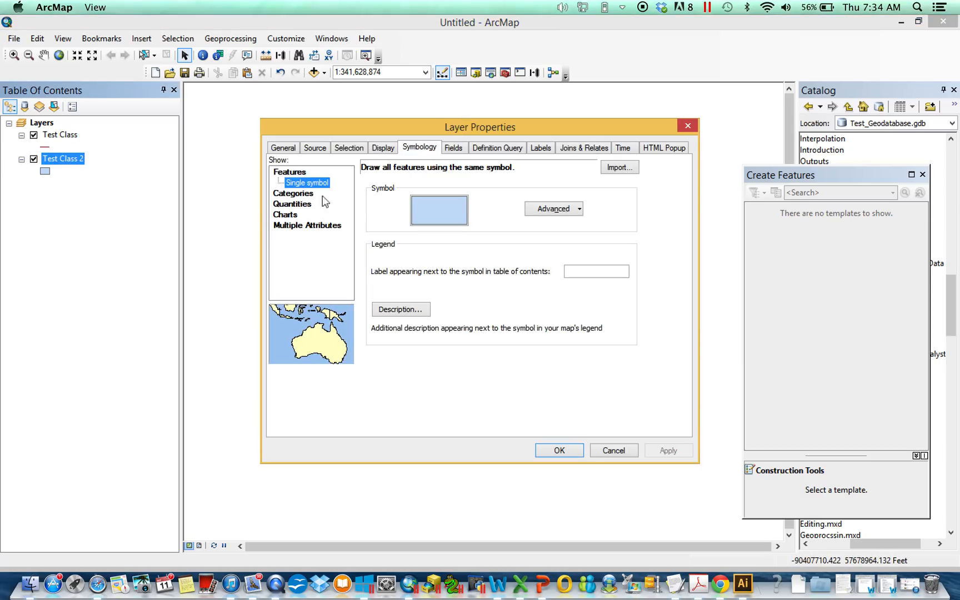
{"action": "left_click", "coordinate": [293, 194]}
{"action": "left_click", "coordinate": [395, 357]}
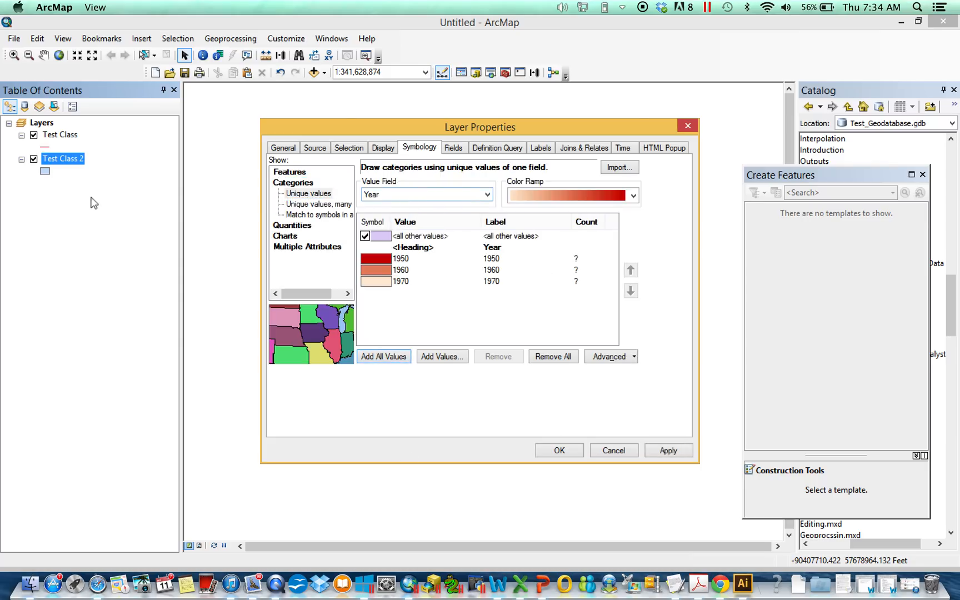
{"action": "left_click", "coordinate": [687, 126]}
Open the attribute table of the Test Class 2 layer.
{"action": "right_click", "coordinate": [73, 157]}
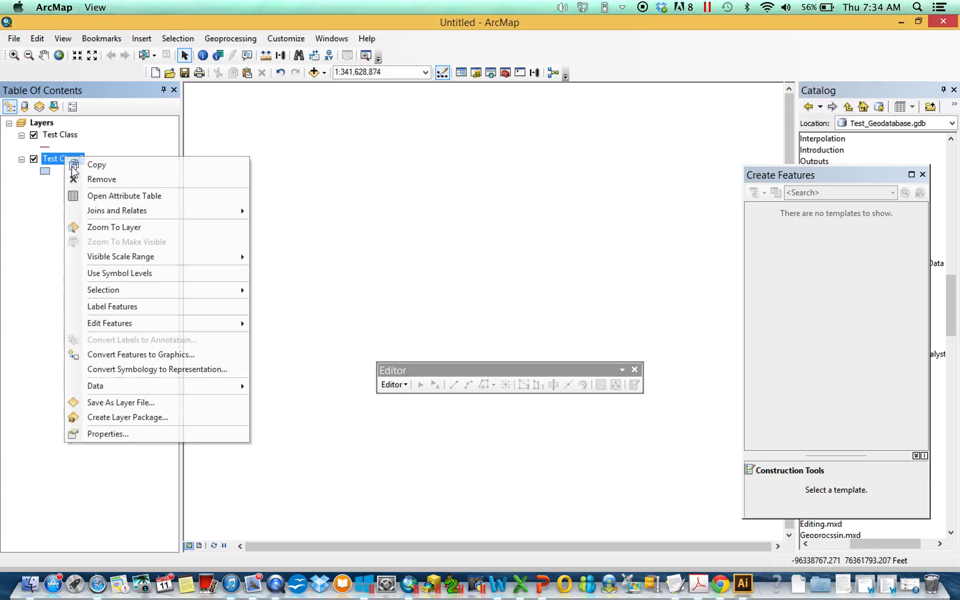
{"action": "left_click", "coordinate": [78, 193]}
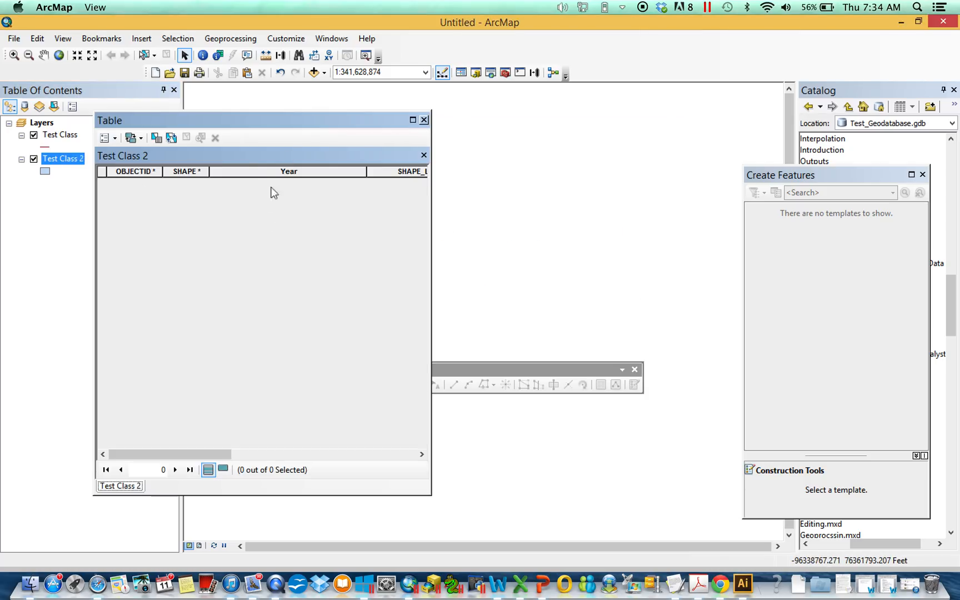
Close the attribute table and symbolize Test Class 2 with unique values of the Year field, adding all values.
{"action": "left_click", "coordinate": [422, 120]}
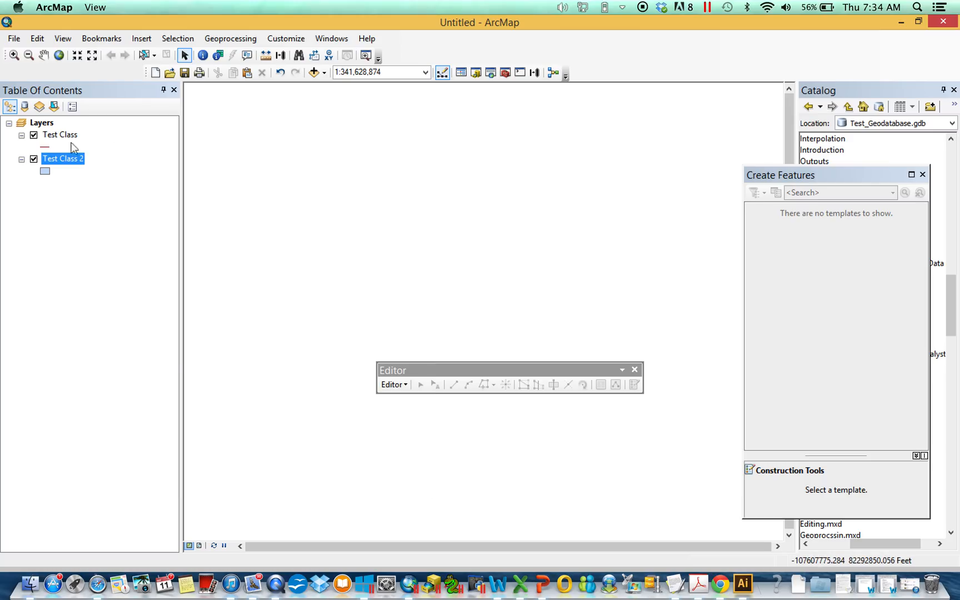
{"action": "right_click", "coordinate": [64, 168]}
{"action": "left_click", "coordinate": [161, 448]}
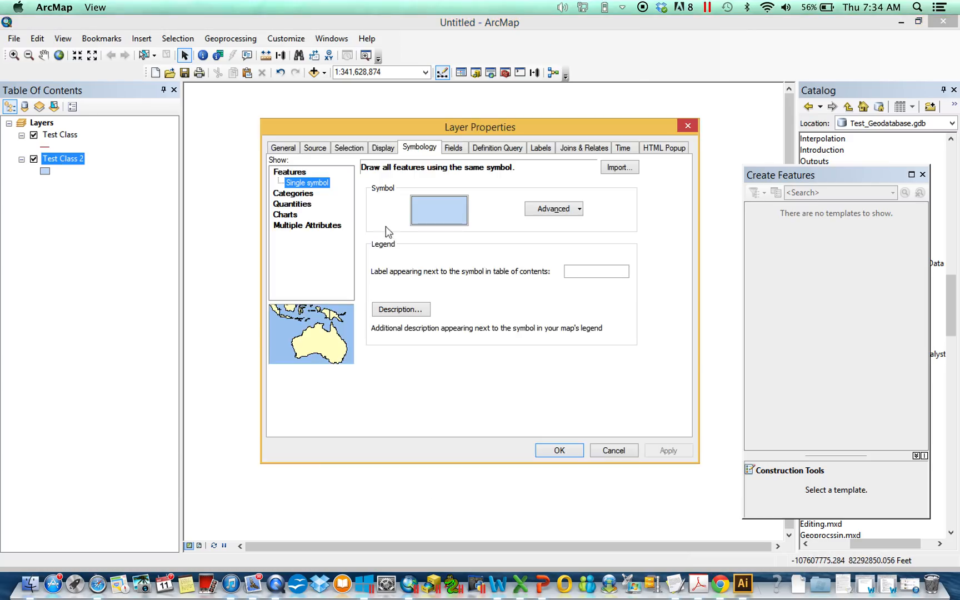
{"action": "left_click", "coordinate": [286, 194]}
{"action": "left_click", "coordinate": [395, 195]}
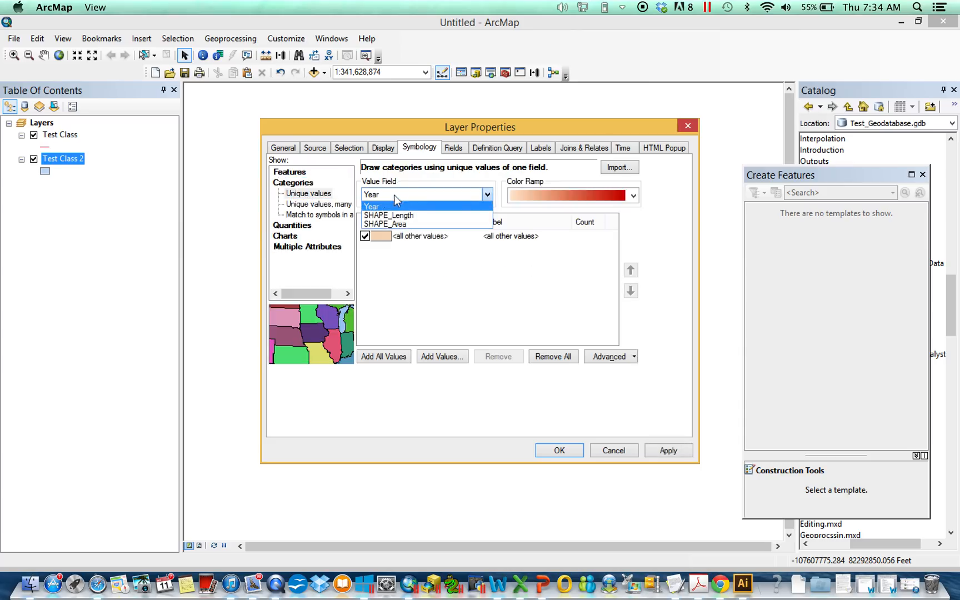
{"action": "left_click", "coordinate": [397, 360]}
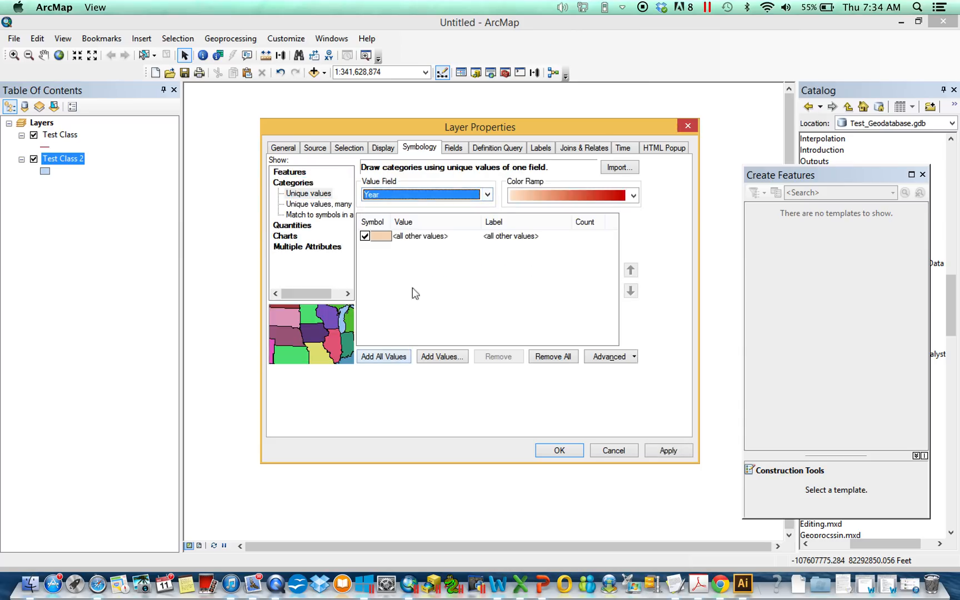
{"action": "left_click", "coordinate": [383, 356]}
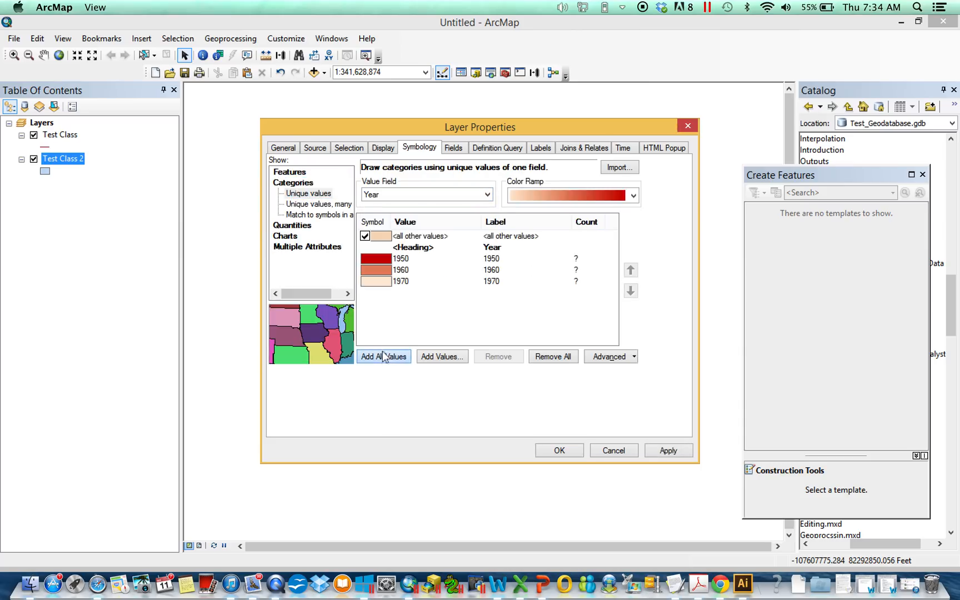
Assign a multicolour ramp of distinct hues to the Year classes and apply the symbology to Test Class 2.
{"action": "left_click", "coordinate": [633, 195]}
{"action": "left_click", "coordinate": [589, 271]}
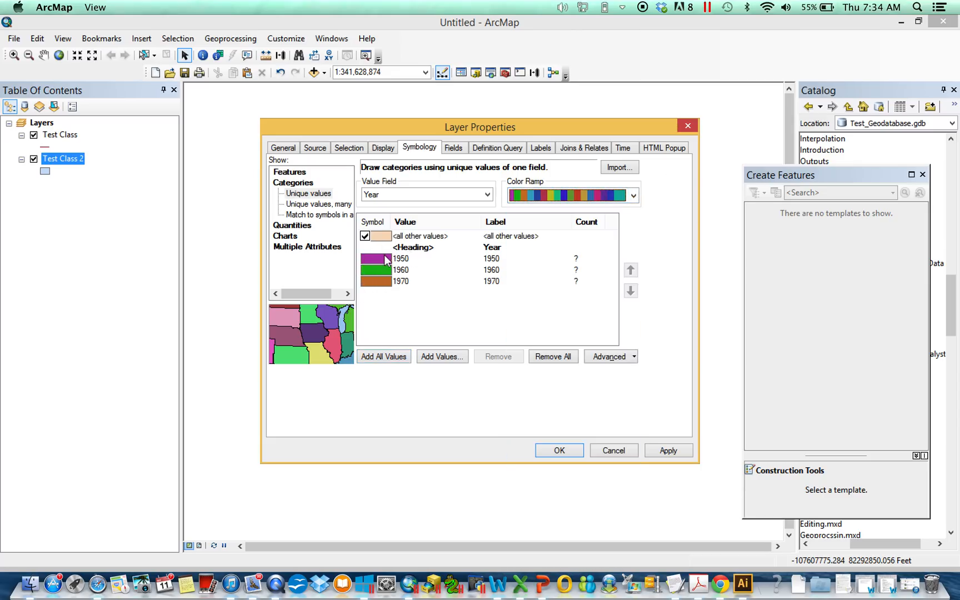
{"action": "left_click", "coordinate": [560, 451]}
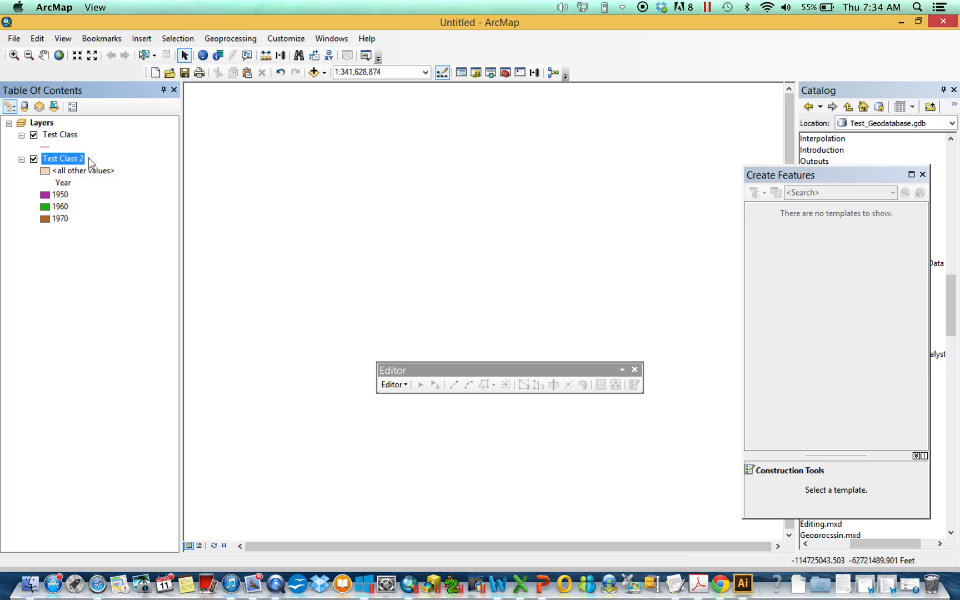
Start an edit session on Test Class 2 and delete its existing generic feature template.
{"action": "right_click", "coordinate": [72, 162]}
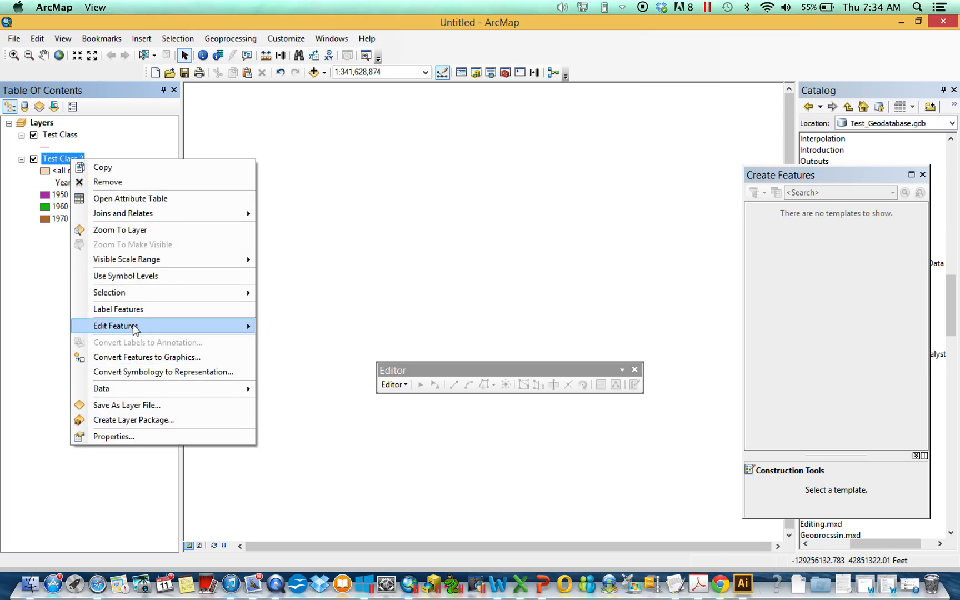
{"action": "mouse_move", "coordinate": [136, 333]}
{"action": "left_click", "coordinate": [294, 326]}
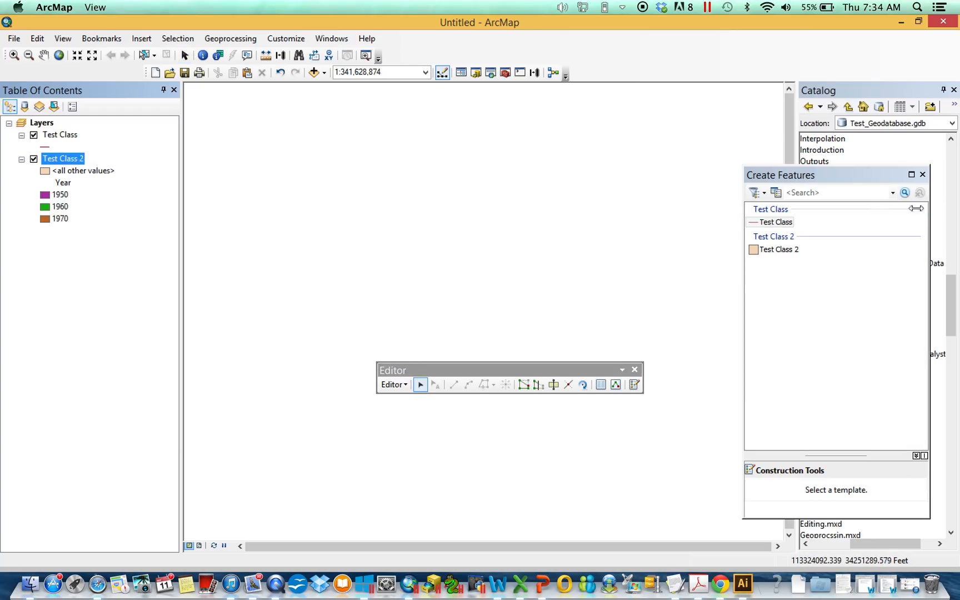
{"action": "left_click", "coordinate": [791, 251]}
{"action": "right_click", "coordinate": [791, 251]}
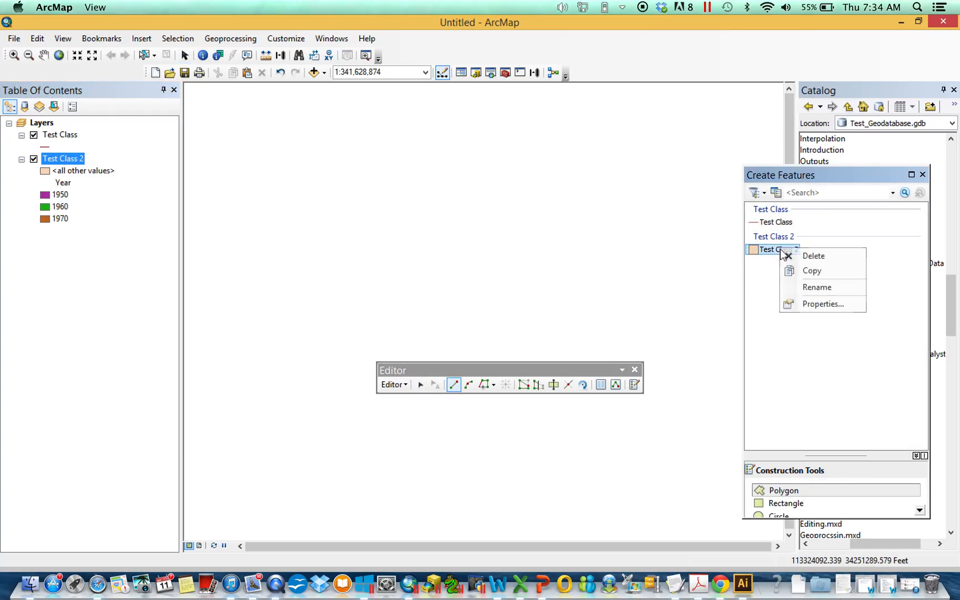
{"action": "left_click", "coordinate": [814, 260]}
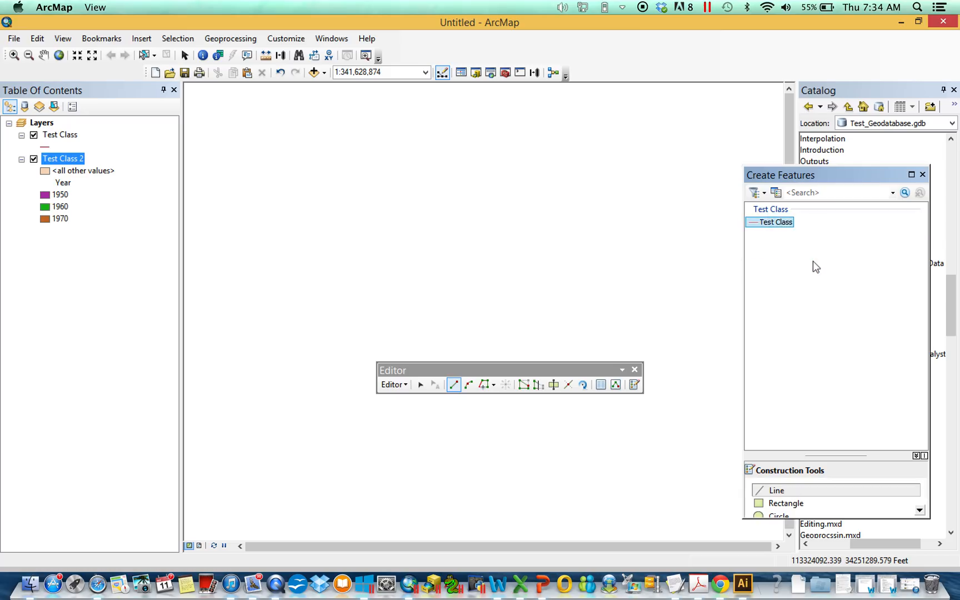
Create new feature templates for Test Class 2 for the 1950, 1960 and 1970 classes and close the template organizer.
{"action": "left_click", "coordinate": [777, 193]}
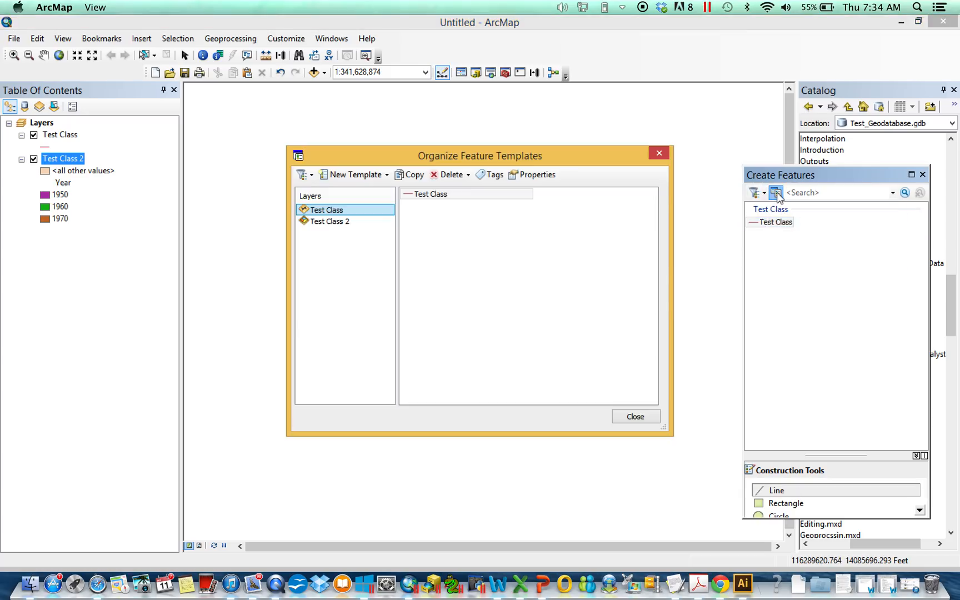
{"action": "left_click", "coordinate": [332, 221]}
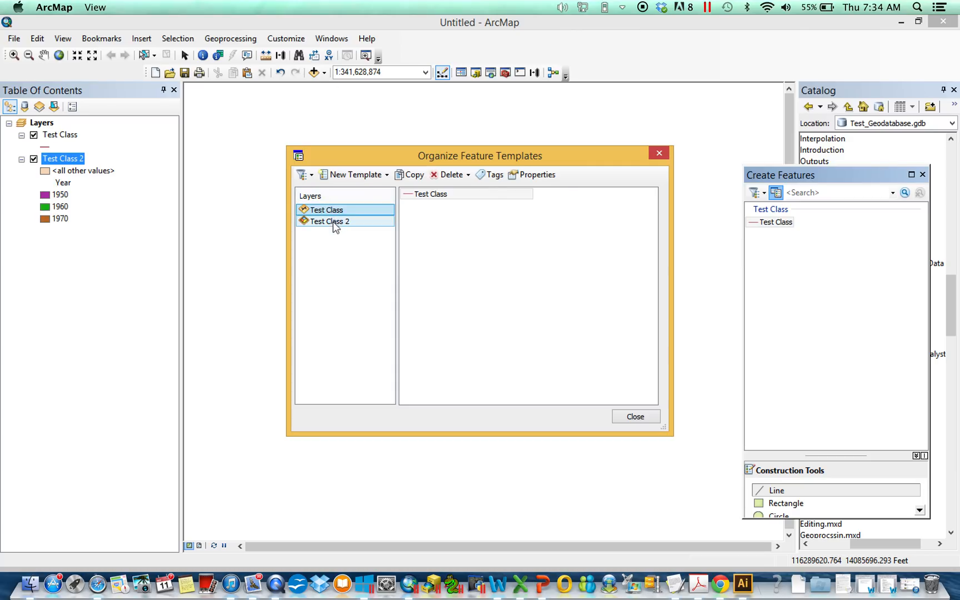
{"action": "left_click", "coordinate": [342, 178]}
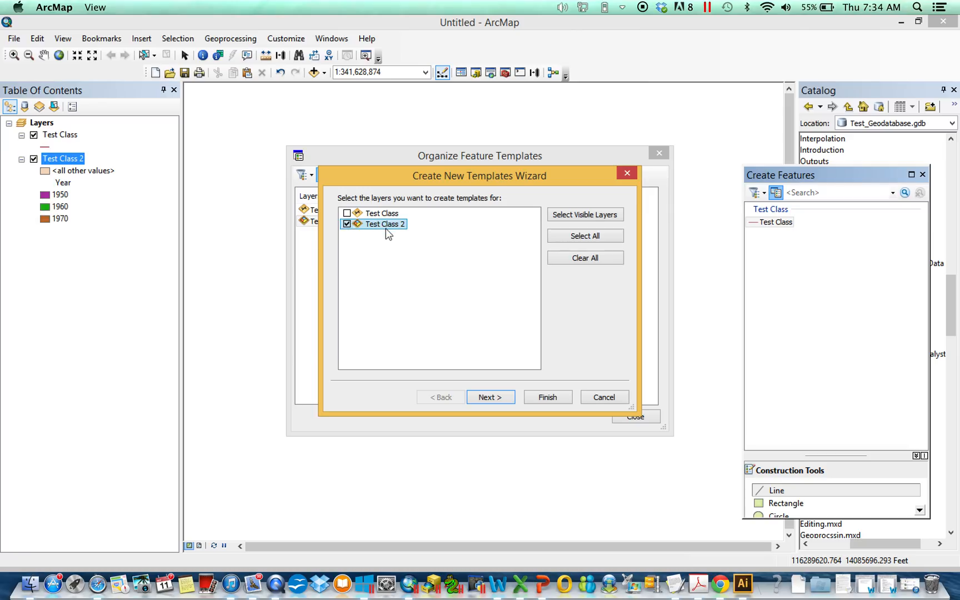
{"action": "left_click", "coordinate": [501, 401]}
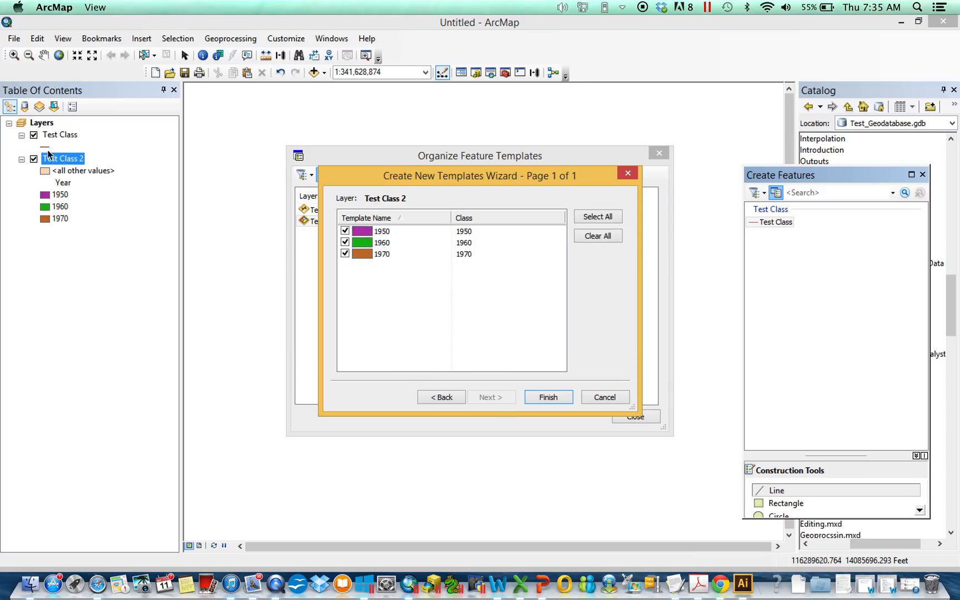
{"action": "left_click", "coordinate": [562, 397]}
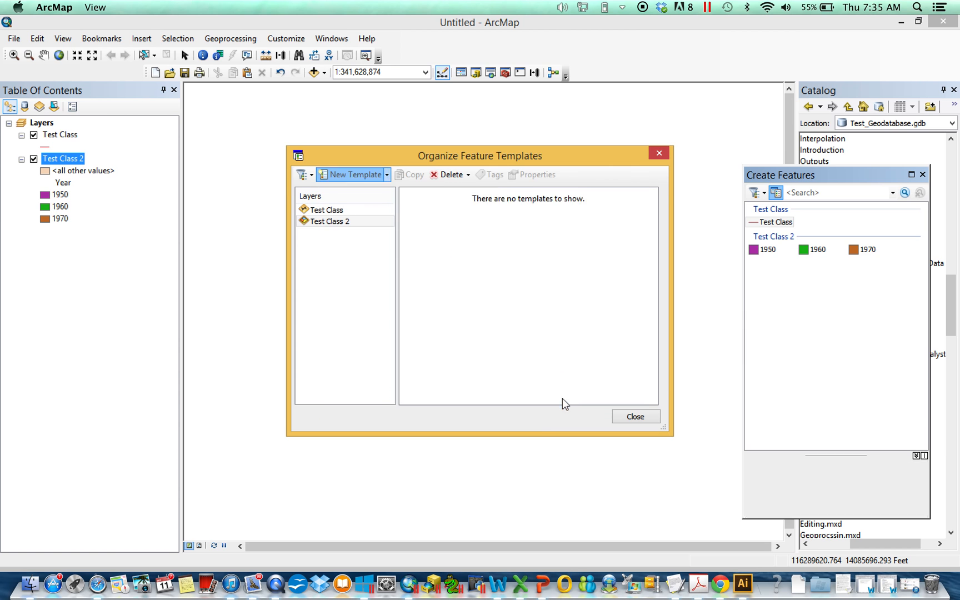
{"action": "left_click", "coordinate": [653, 421]}
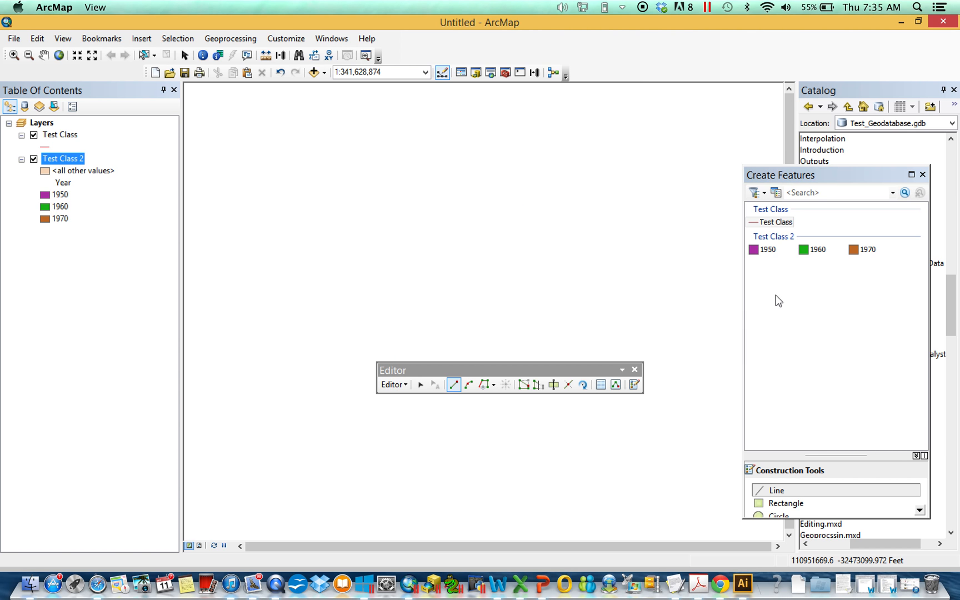
Draw a four-sided polygon in the upper-left part of the map using the 1950 template.
{"action": "left_click", "coordinate": [767, 249]}
{"action": "left_click", "coordinate": [281, 175]}
{"action": "left_click", "coordinate": [293, 235]}
{"action": "left_click", "coordinate": [397, 240]}
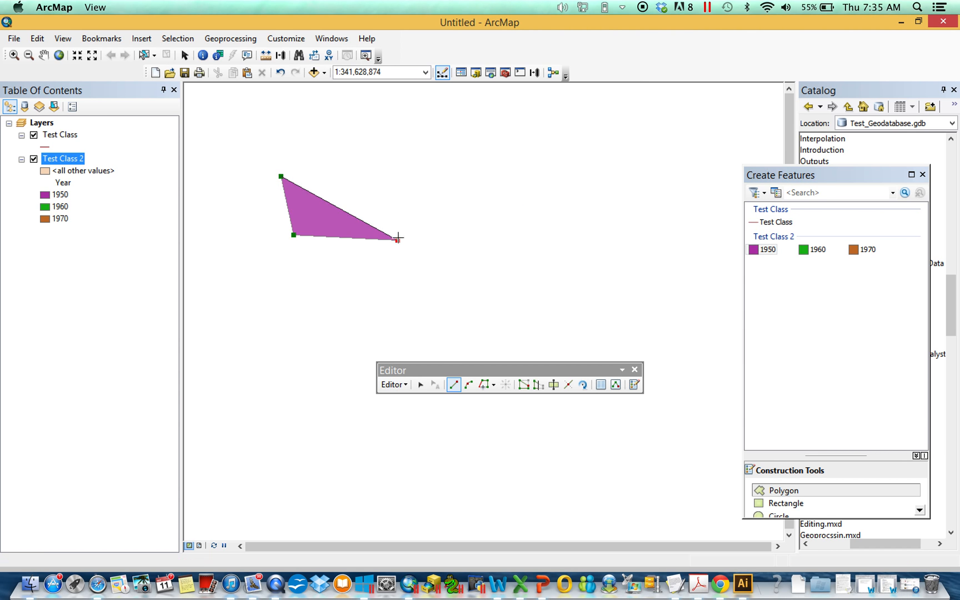
{"action": "double_click", "coordinate": [341, 151]}
Open the Test Class 2 attribute table, narrow its Year column and move the table to uncover more of the map.
{"action": "right_click", "coordinate": [60, 159]}
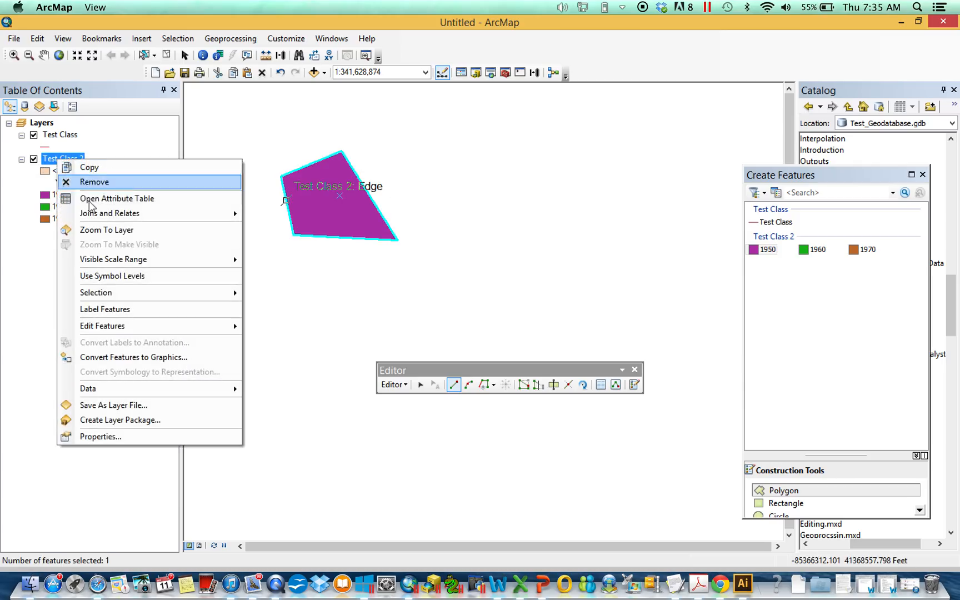
{"action": "left_click", "coordinate": [78, 198]}
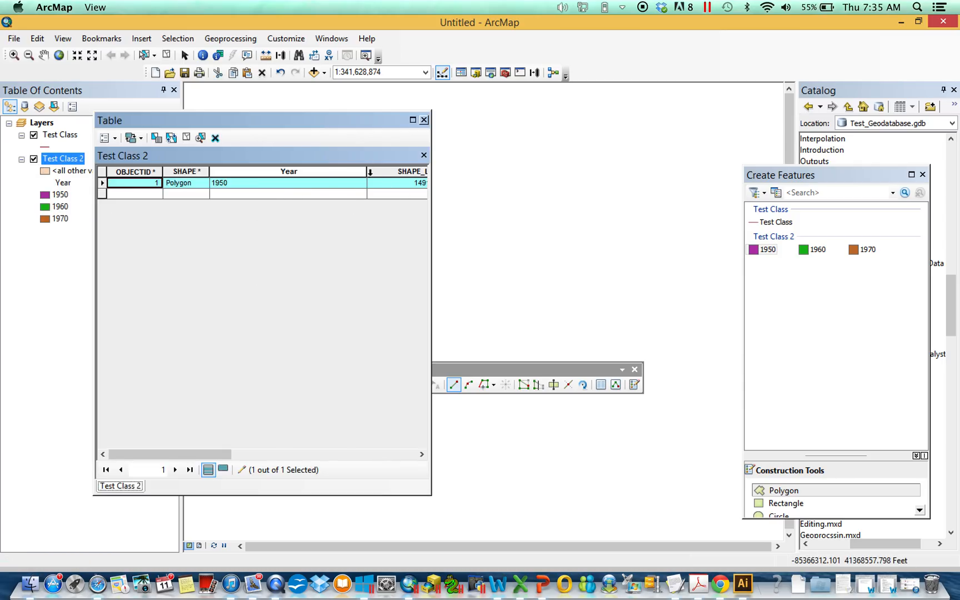
{"action": "left_click_drag", "start_coordinate": [367, 171], "coordinate": [273, 171]}
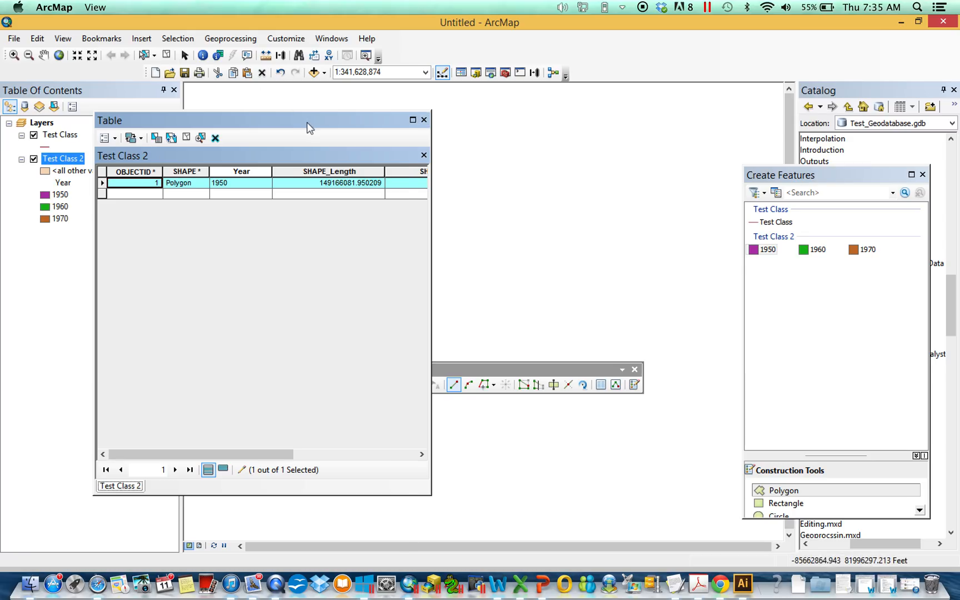
{"action": "left_click_drag", "start_coordinate": [306, 123], "coordinate": [273, 201]}
Draw a four-sided polygon to the right of the first polygon using the 1960 template.
{"action": "left_click", "coordinate": [814, 254]}
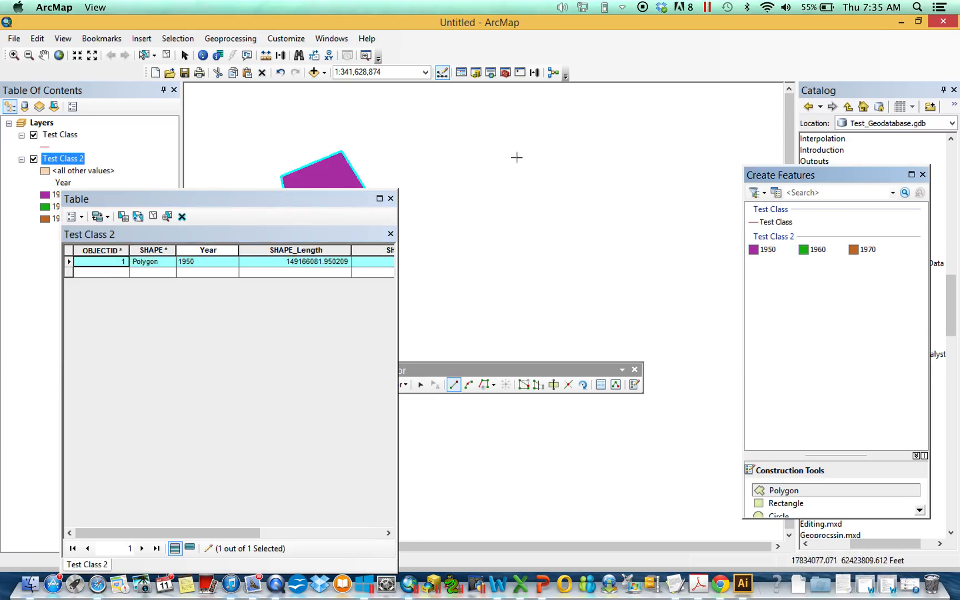
{"action": "left_click", "coordinate": [428, 137]}
{"action": "left_click", "coordinate": [482, 224]}
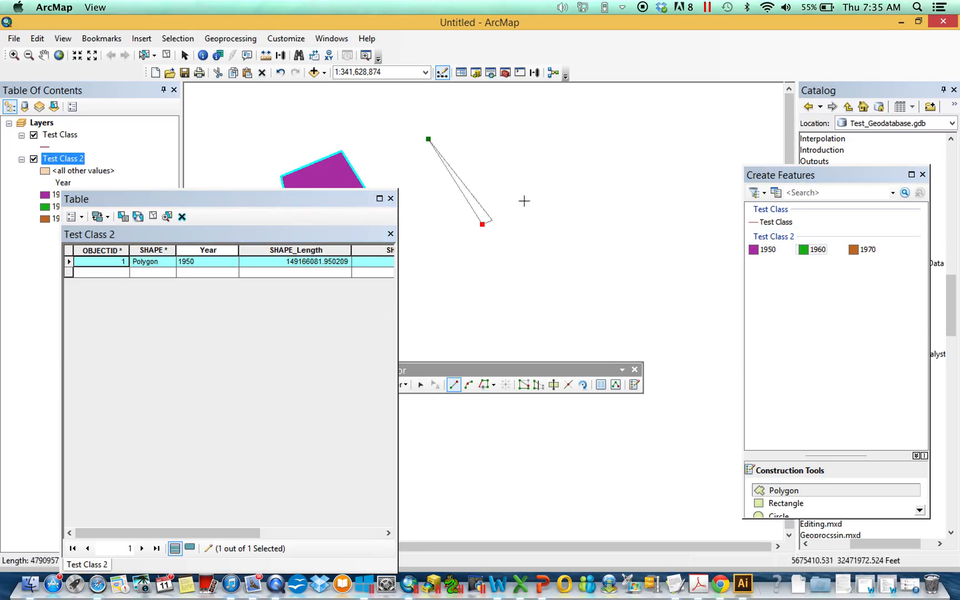
{"action": "left_click", "coordinate": [528, 179]}
{"action": "double_click", "coordinate": [471, 130]}
Draw a wide four-sided polygon below the green one using the 1970 template.
{"action": "left_click", "coordinate": [861, 250]}
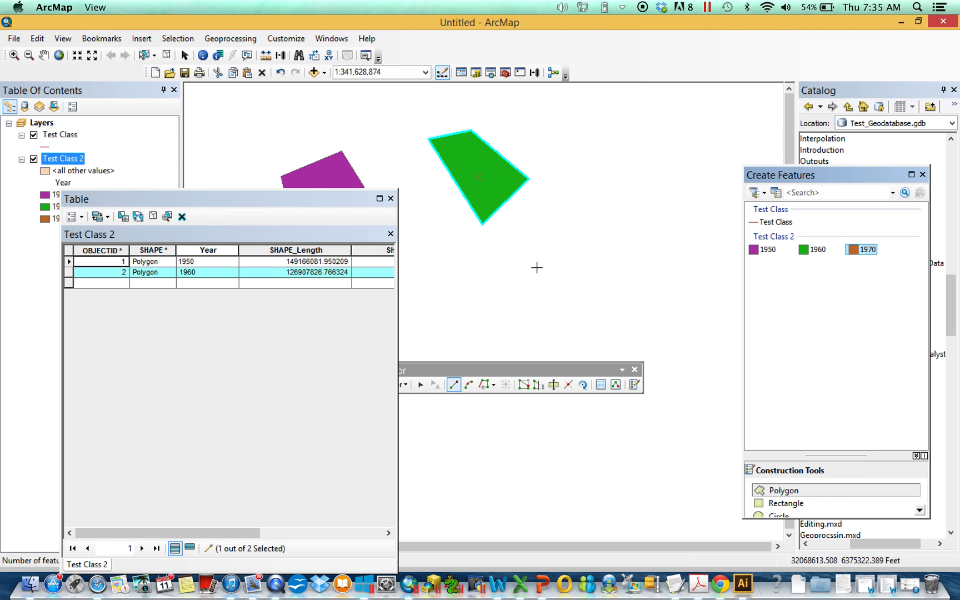
{"action": "left_click", "coordinate": [506, 253]}
{"action": "left_click", "coordinate": [478, 305]}
{"action": "left_click", "coordinate": [639, 312]}
{"action": "double_click", "coordinate": [607, 241]}
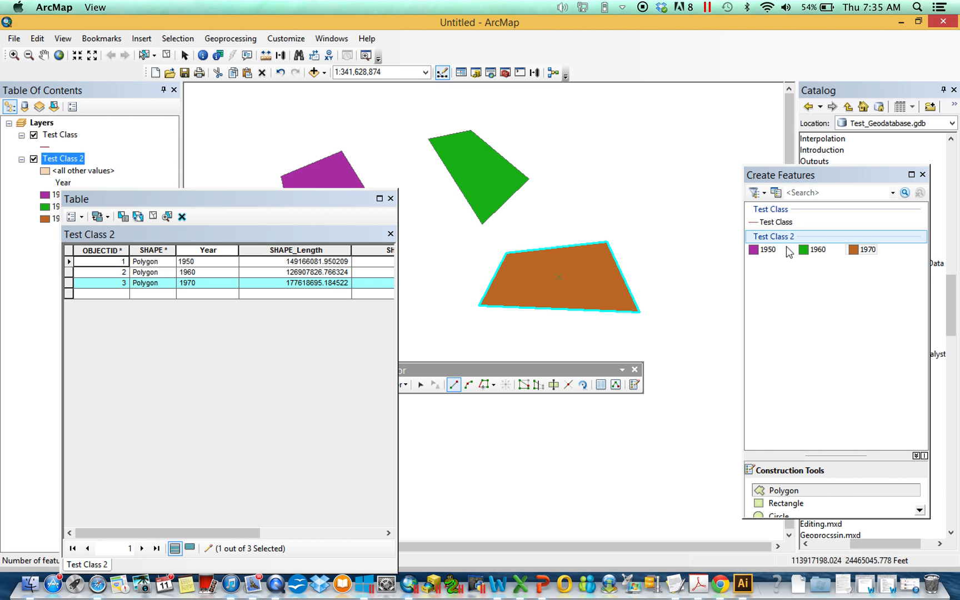
Draw a concave five-sided polygon above and to the right of the 1970 polygon using the 1950 template.
{"action": "left_click", "coordinate": [681, 238]}
{"action": "left_click", "coordinate": [675, 166]}
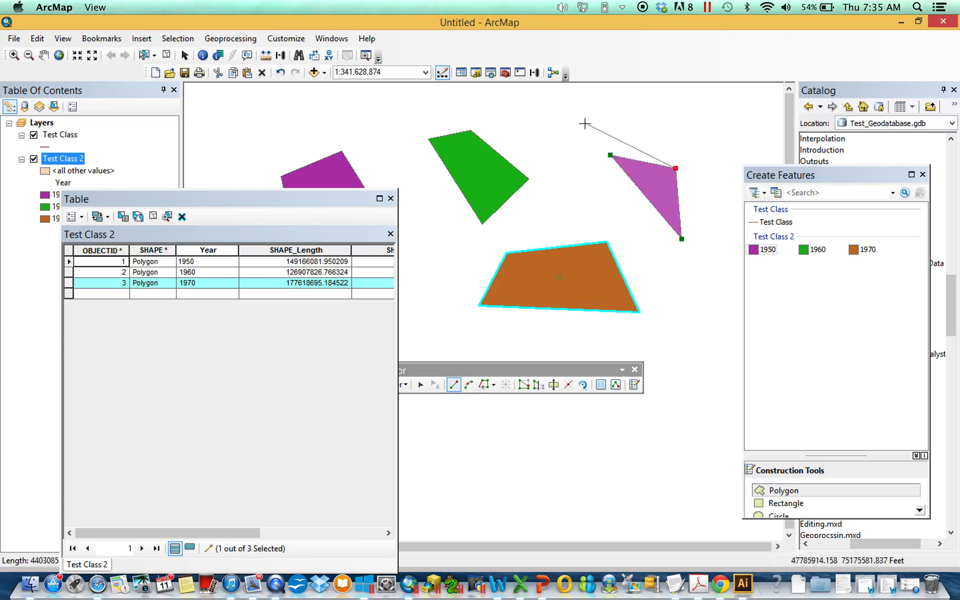
{"action": "left_click", "coordinate": [581, 119]}
{"action": "double_click", "coordinate": [567, 159]}
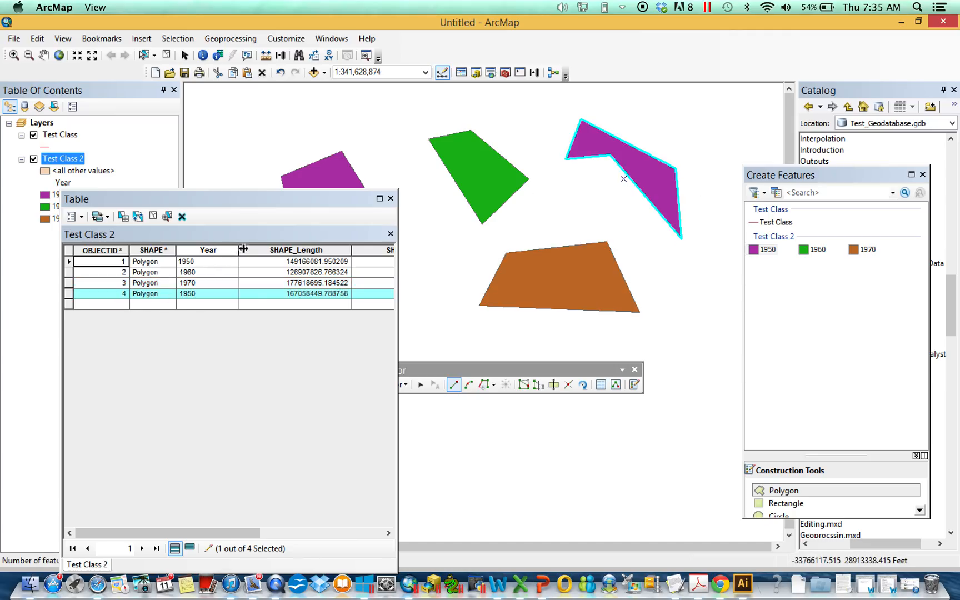
Narrow the Year column further and set Year to 1960 for the first record and 1970 for the second.
{"action": "left_click_drag", "start_coordinate": [237, 249], "coordinate": [226, 250]}
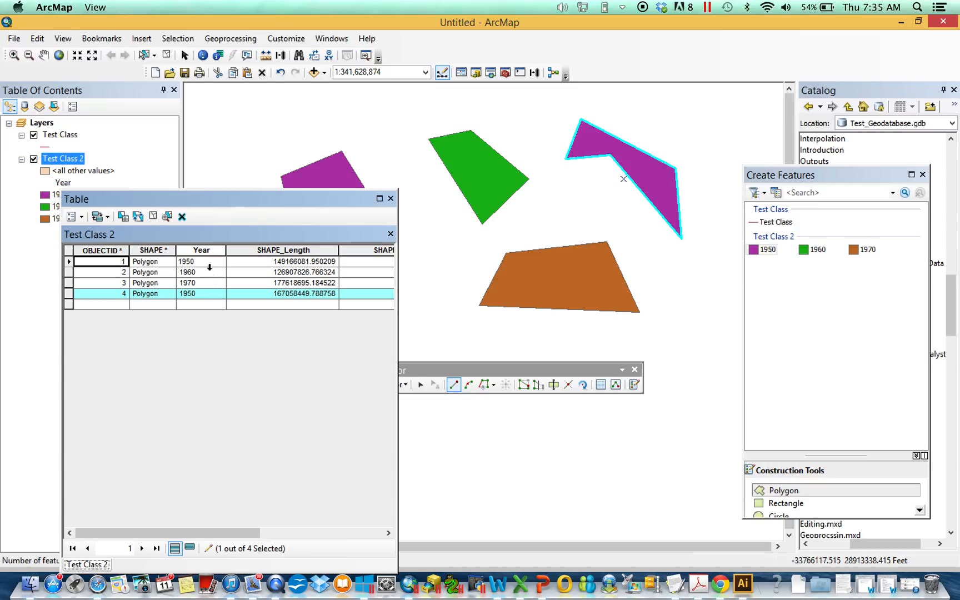
{"action": "left_click", "coordinate": [209, 262]}
{"action": "left_click", "coordinate": [211, 262]}
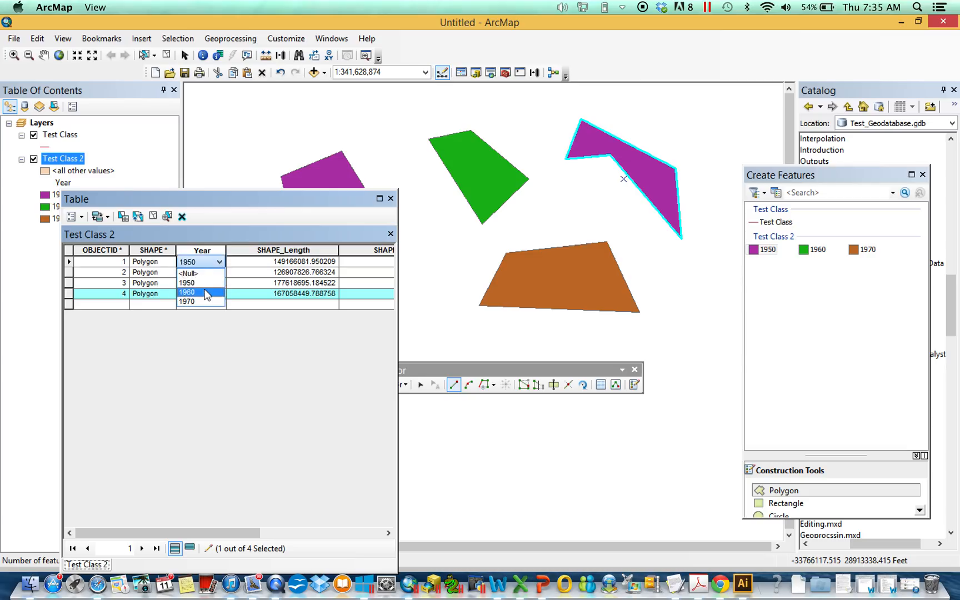
{"action": "left_click", "coordinate": [206, 292]}
{"action": "left_click", "coordinate": [219, 273]}
{"action": "left_click", "coordinate": [220, 272]}
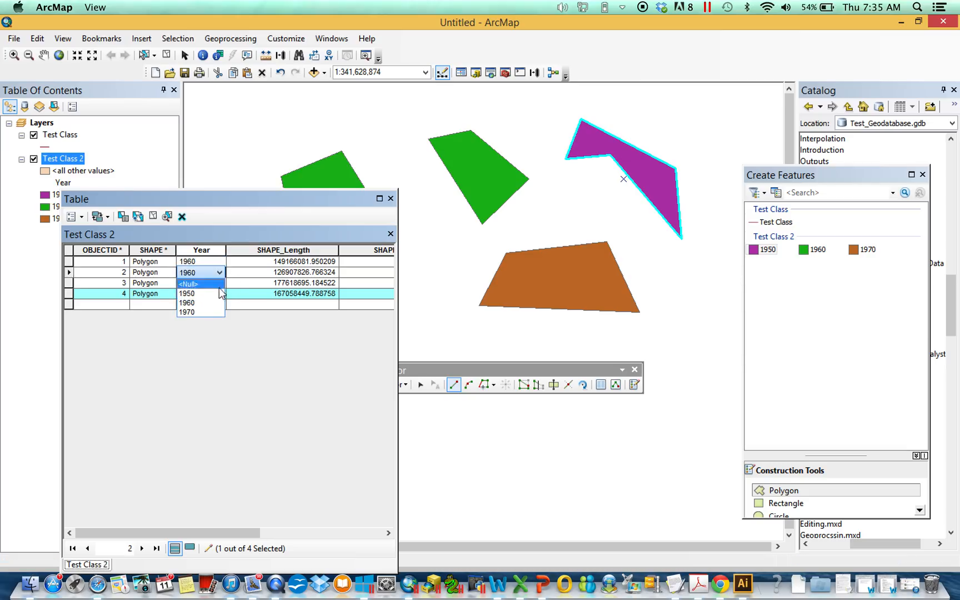
{"action": "left_click", "coordinate": [214, 312]}
Set the Year of the third record in the Test Class 2 table to 1950.
{"action": "left_click", "coordinate": [218, 294]}
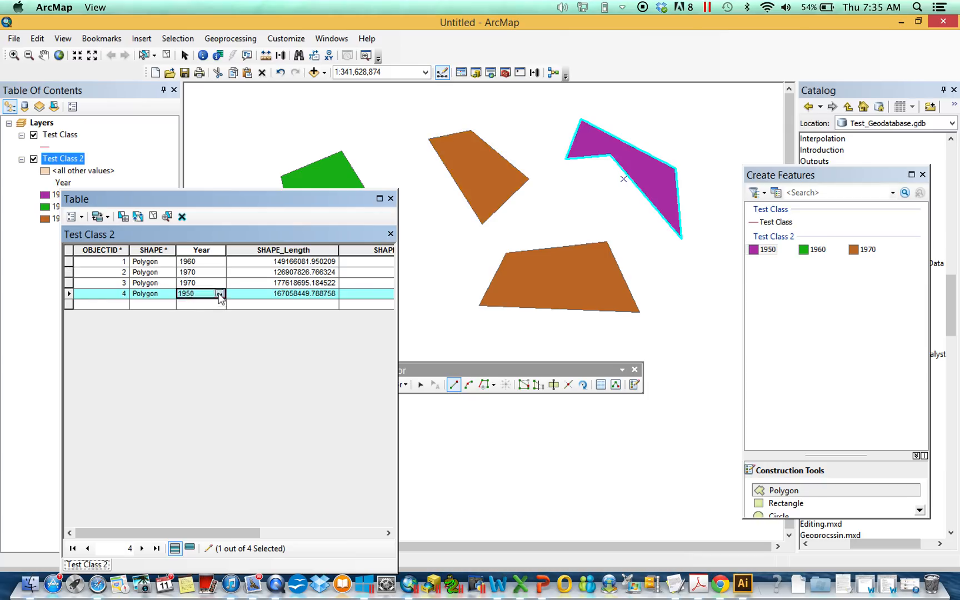
{"action": "left_click", "coordinate": [218, 293]}
{"action": "left_click", "coordinate": [214, 283]}
{"action": "left_click", "coordinate": [220, 283]}
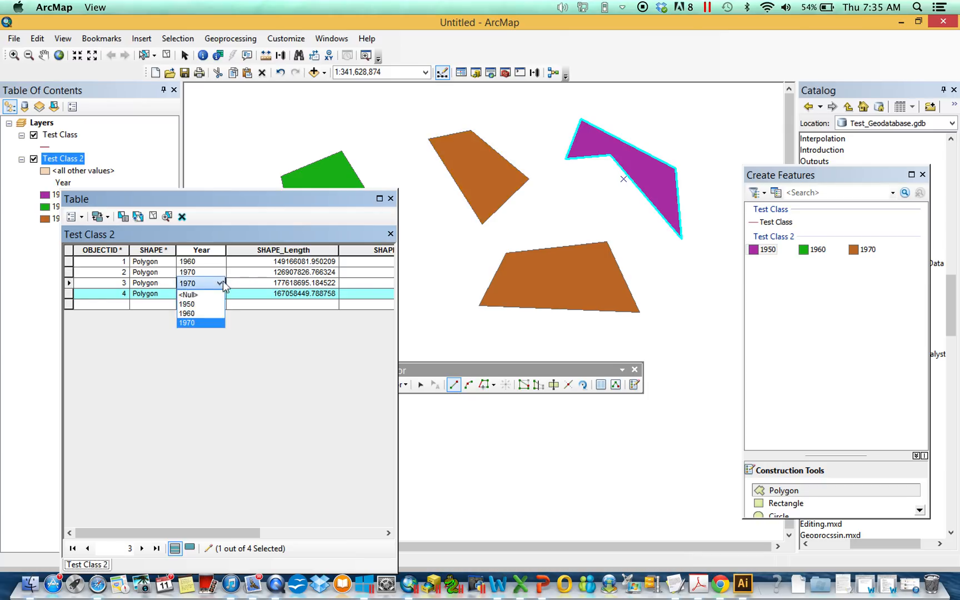
{"action": "left_click", "coordinate": [203, 303]}
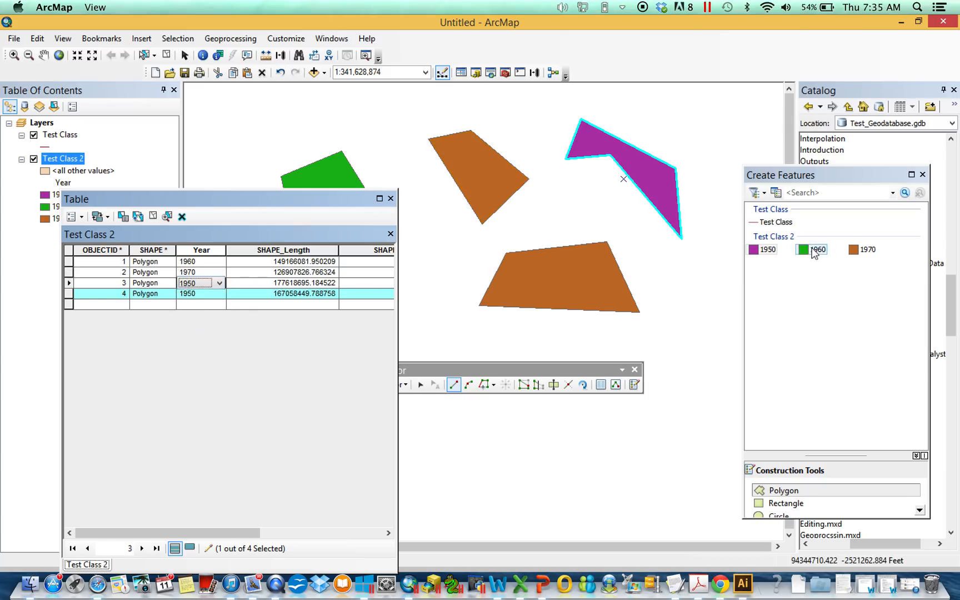
Draw a small four-sided polygon to the right of the wide lower polygon using the 1950 template.
{"action": "left_click", "coordinate": [658, 276]}
{"action": "left_click", "coordinate": [673, 329]}
{"action": "left_click", "coordinate": [717, 331]}
{"action": "double_click", "coordinate": [718, 282]}
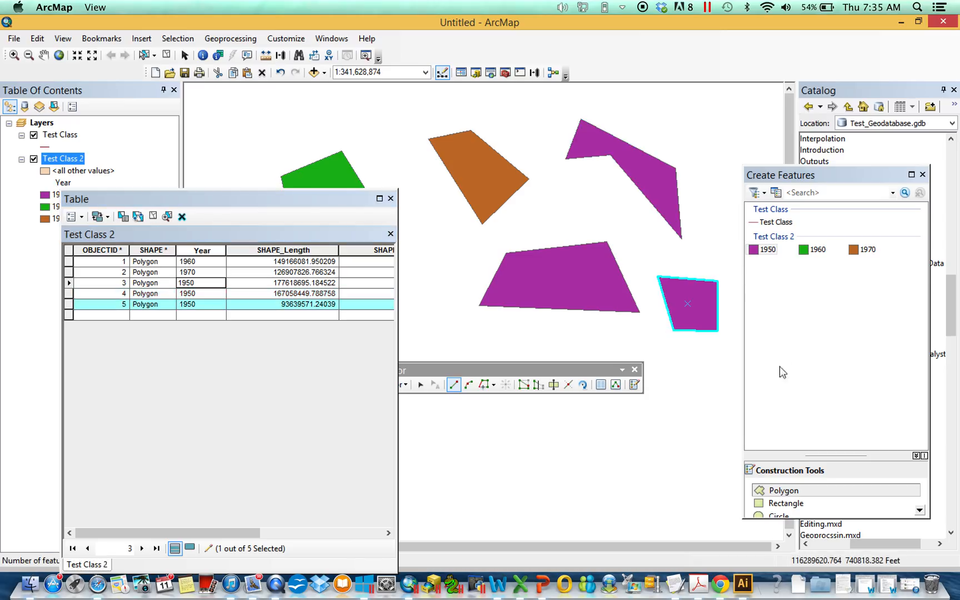